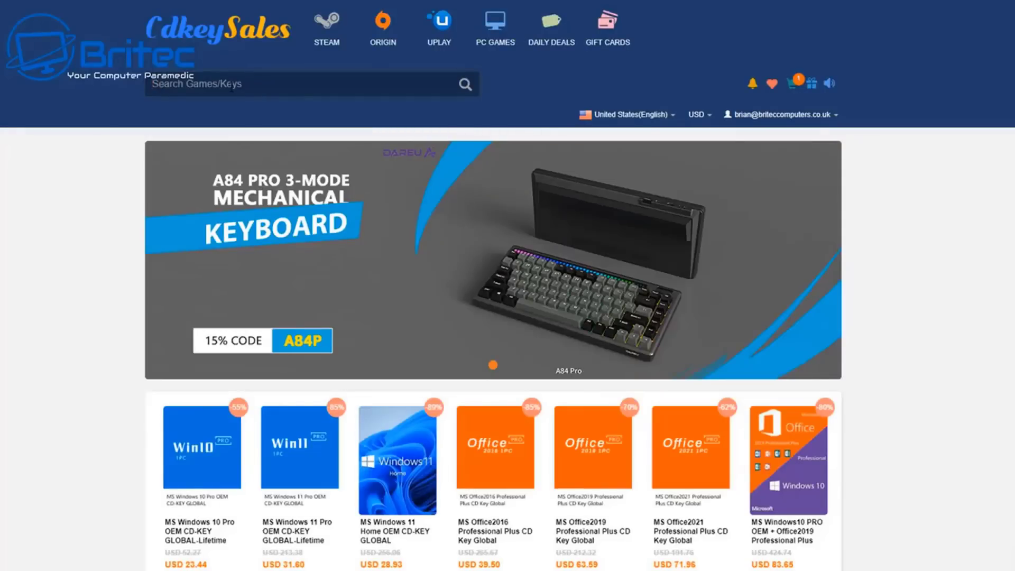
- Search 'windows 10', buy the Windows 10 Pro OEM key, and apply the promotion code for USD 16.41
type("windows 1")
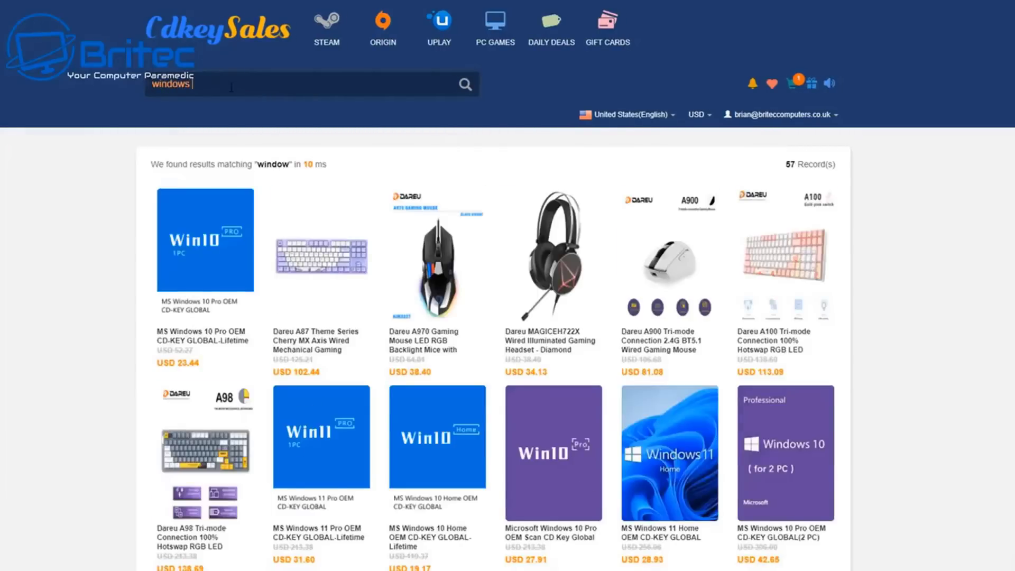
type("0")
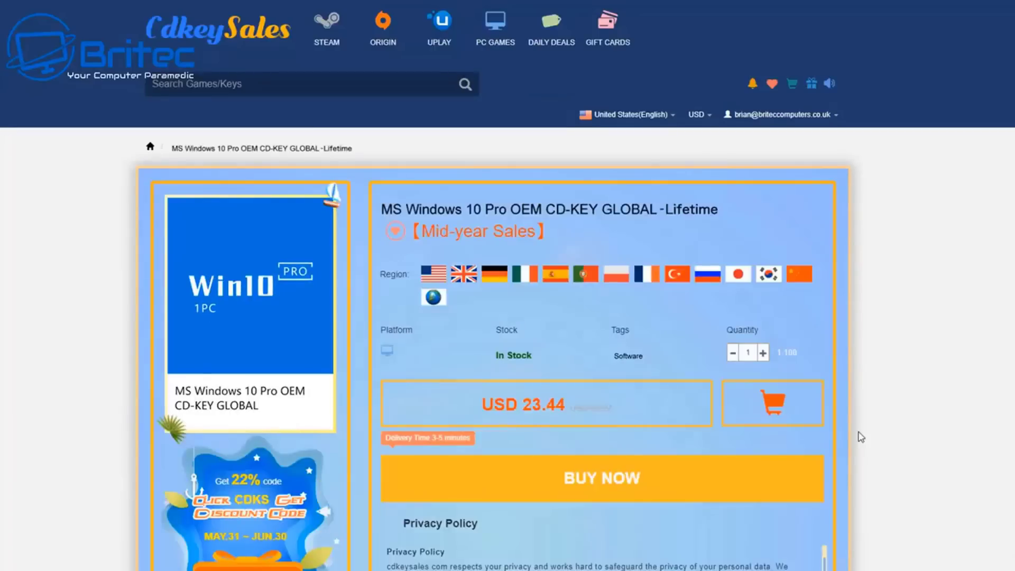
scroll(570, 421, "down", 1)
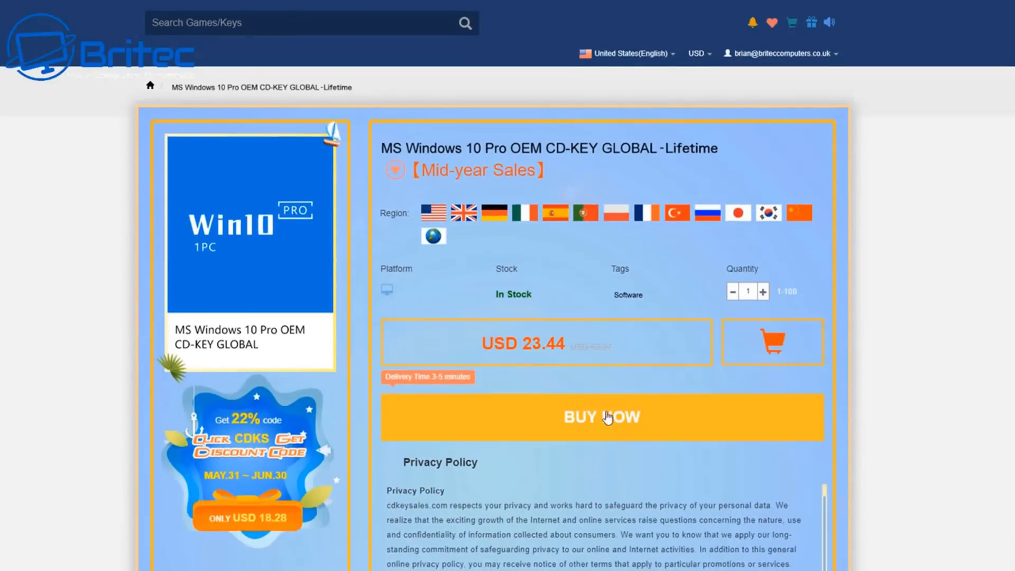
left_click(609, 419)
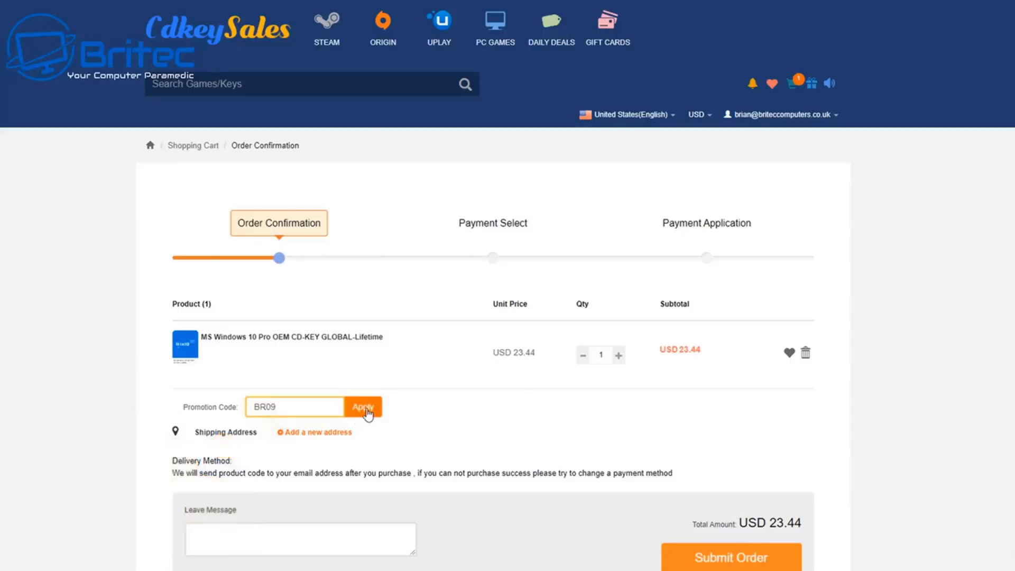
left_click(365, 408)
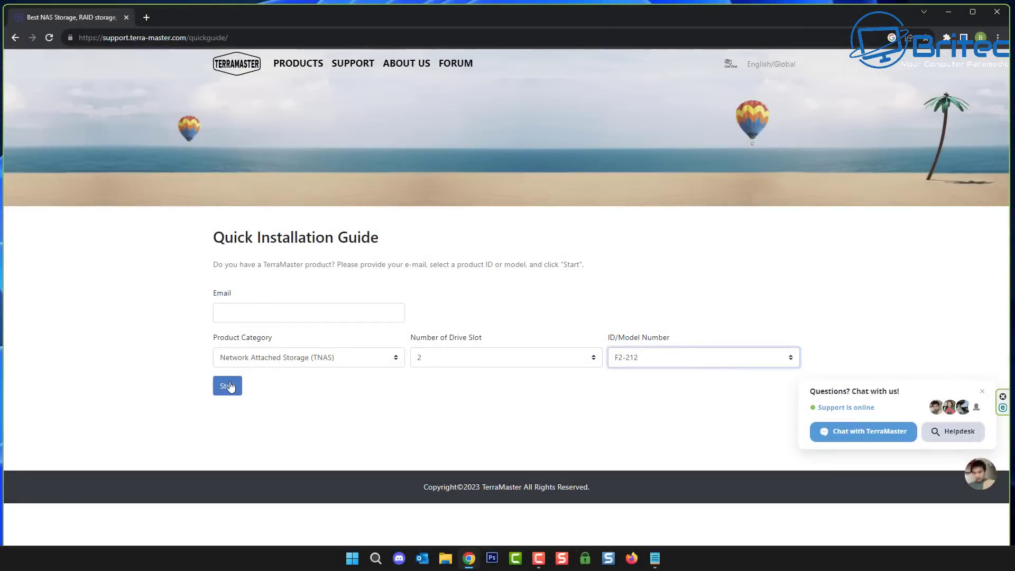
- Start the F2-212 quick installation guide, find the NAS at 192.168.0.75 in TNAS PC, and begin initialization
left_click(229, 386)
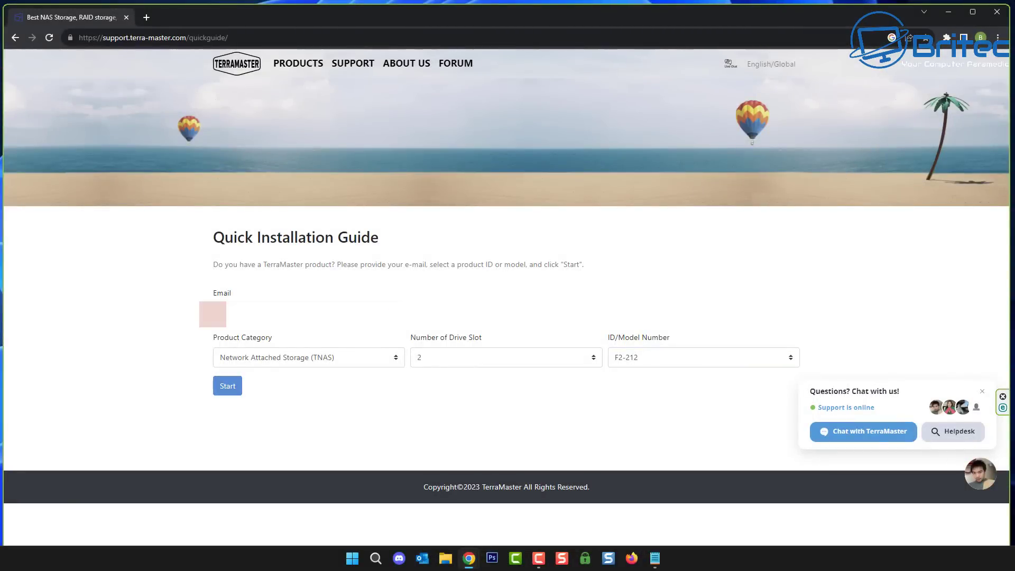
left_click(229, 387)
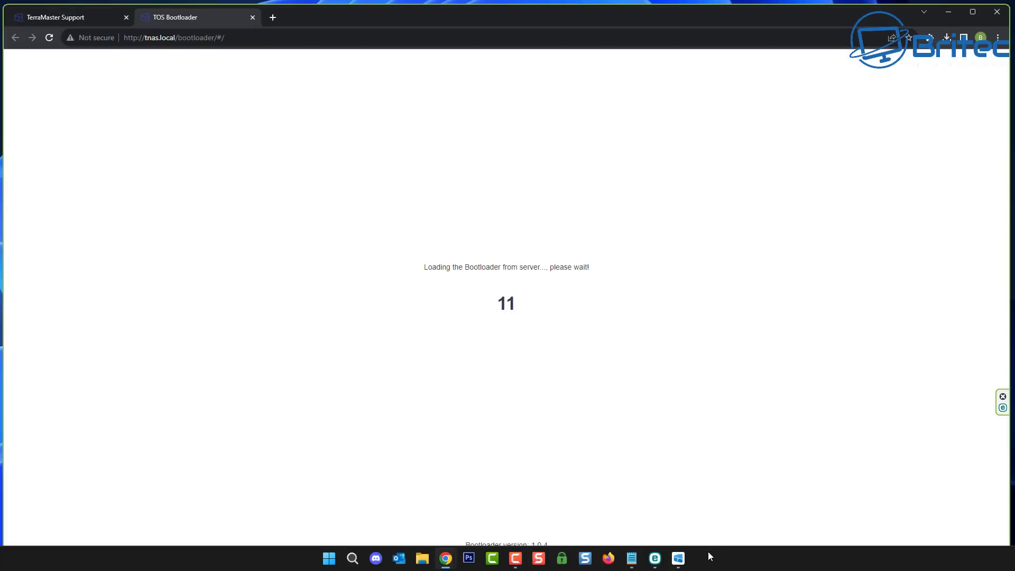
left_click(678, 559)
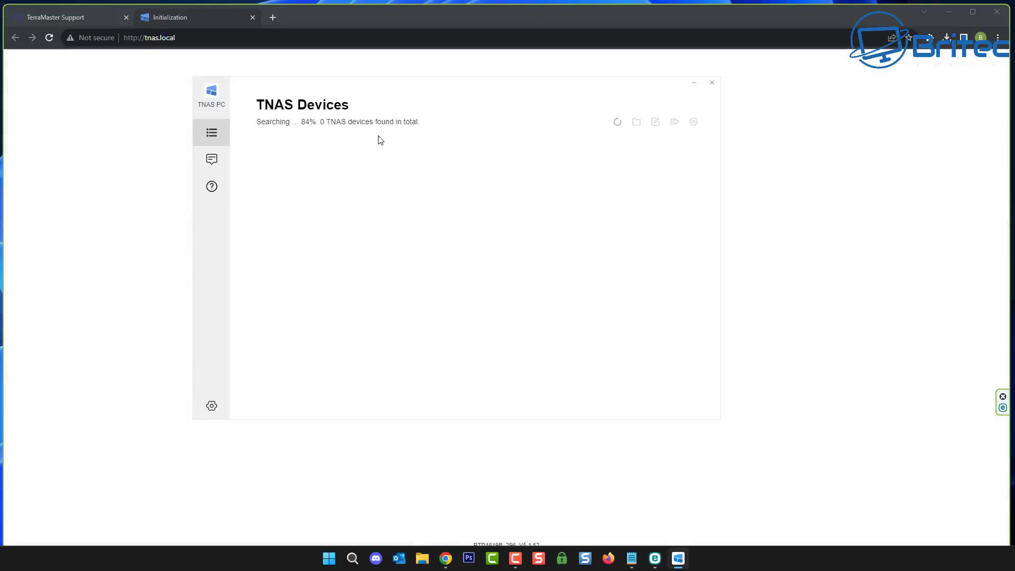
left_click(876, 259)
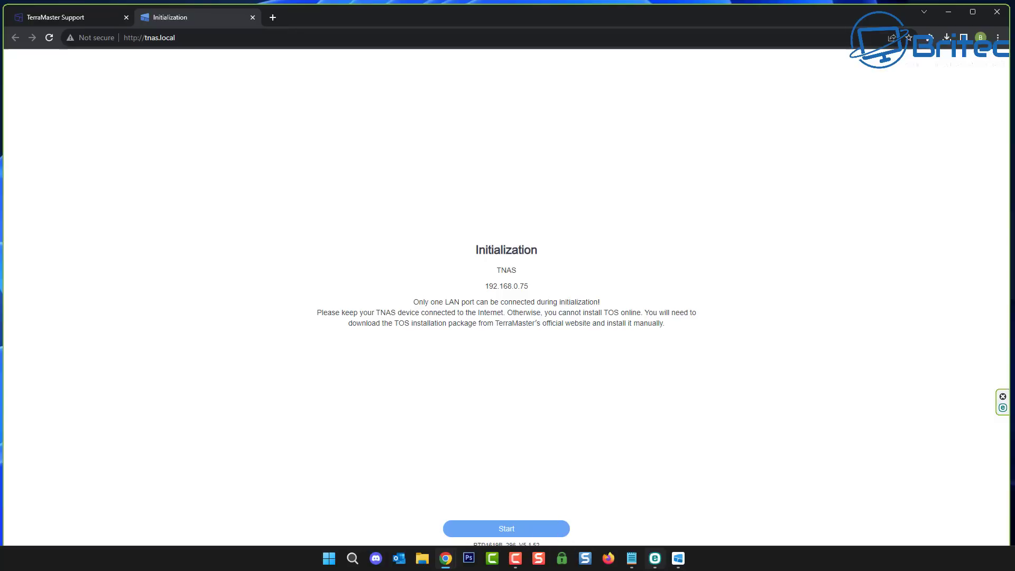
left_click(679, 559)
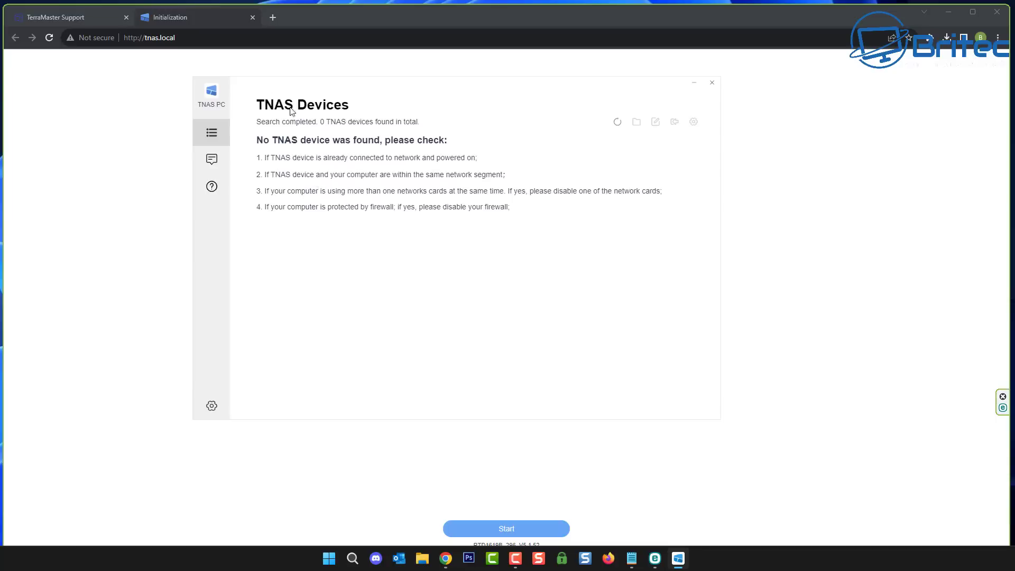
left_click(185, 18)
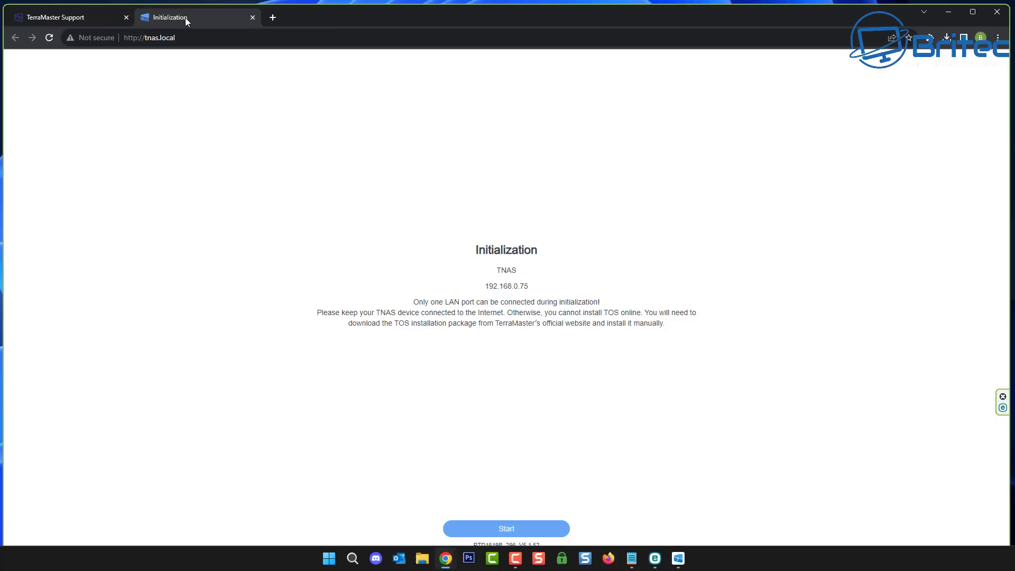
left_click(507, 528)
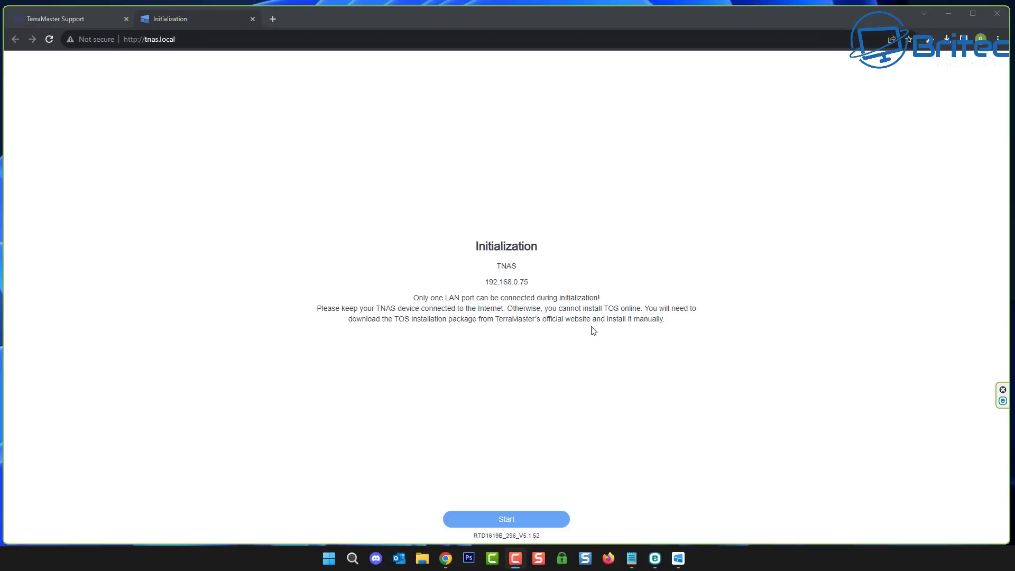
- Install TOS with the Default setup, accepting the drive warning and erasing HDD1 and HDD2
left_click(509, 520)
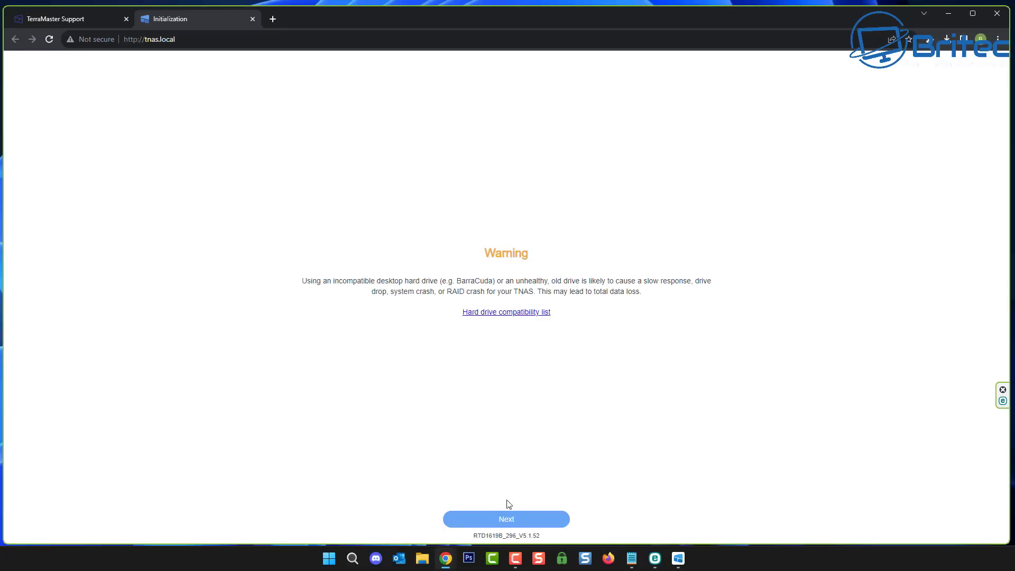
left_click(506, 517)
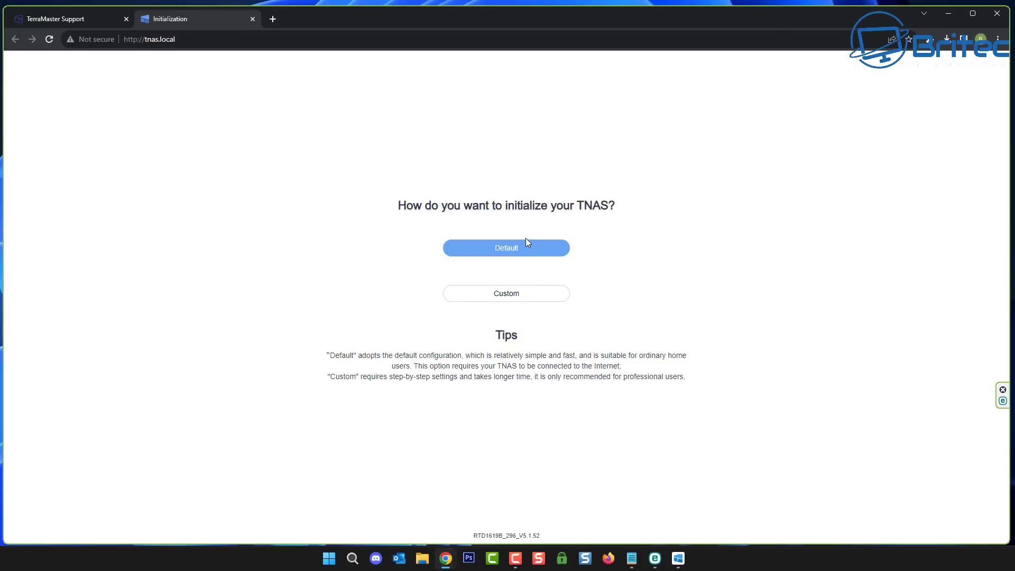
left_click(521, 256)
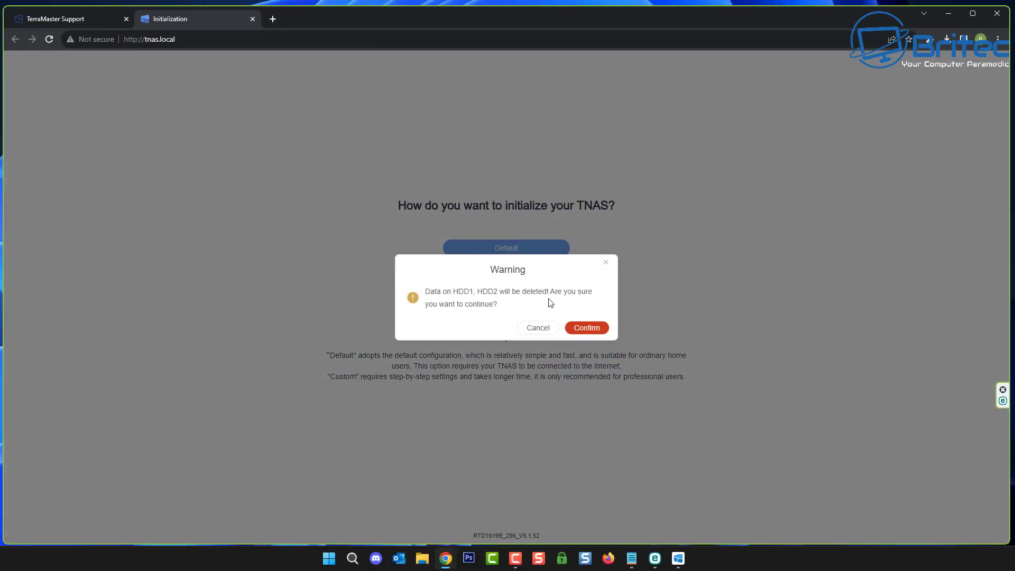
left_click(587, 328)
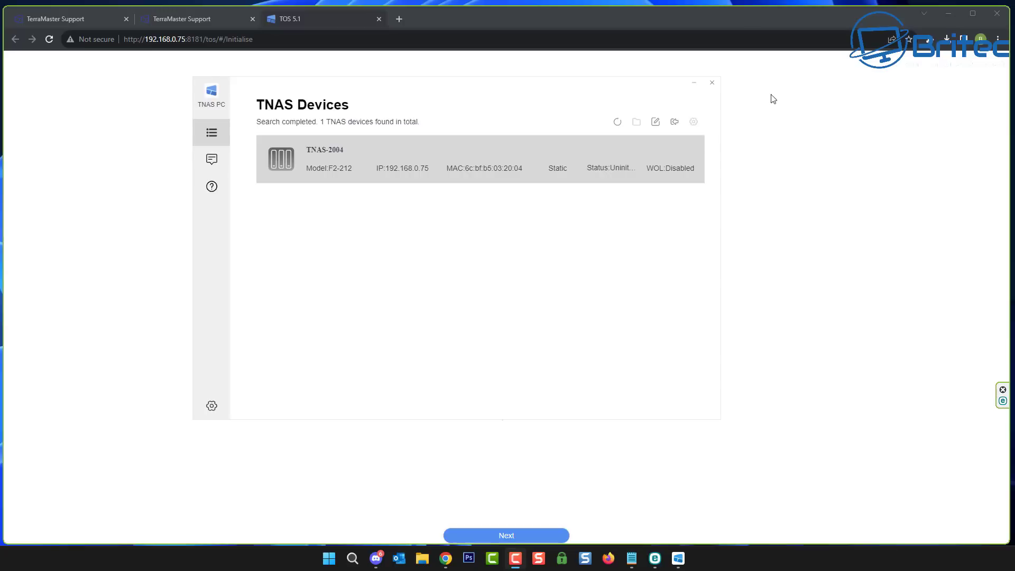
- Log in, dismiss the superuser tips, request the security email code, and accept the data deletion warning
left_click(674, 123)
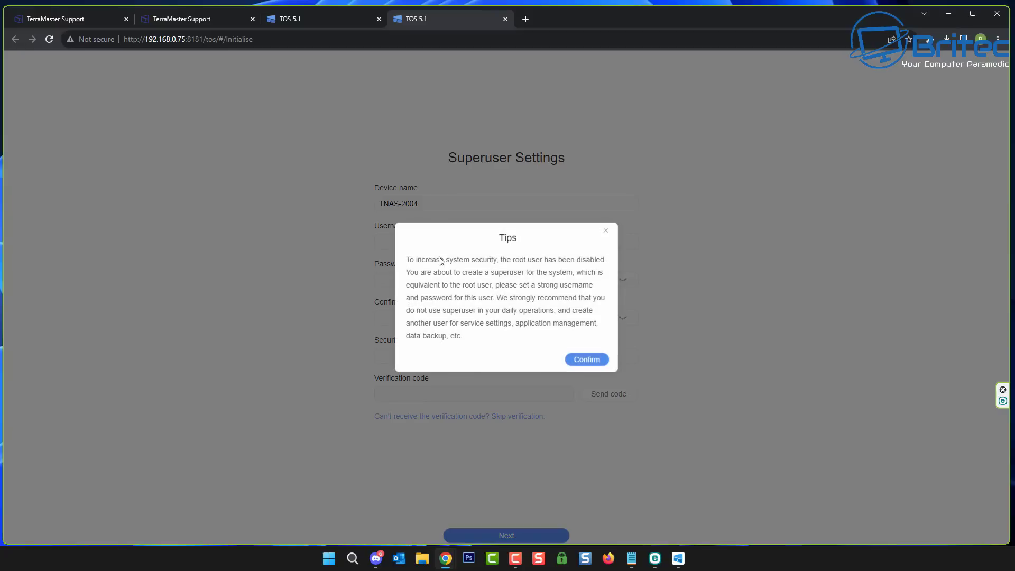
left_click(582, 361)
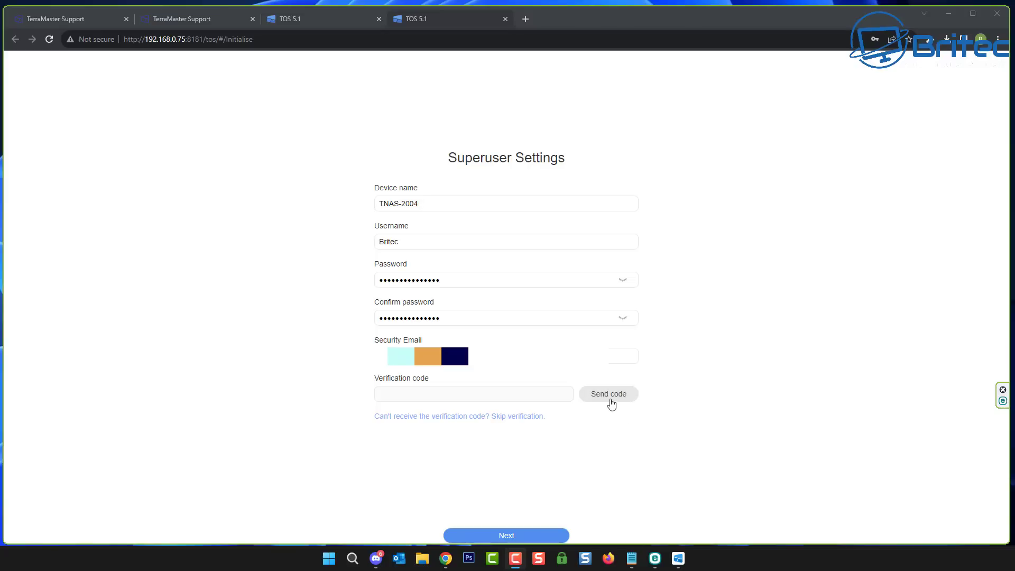
left_click(611, 404)
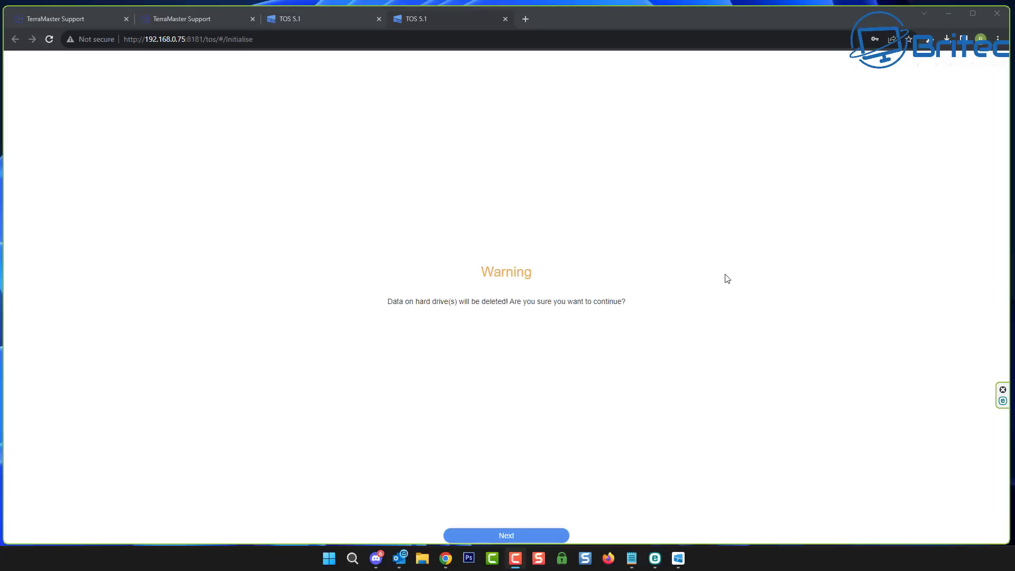
left_click(518, 535)
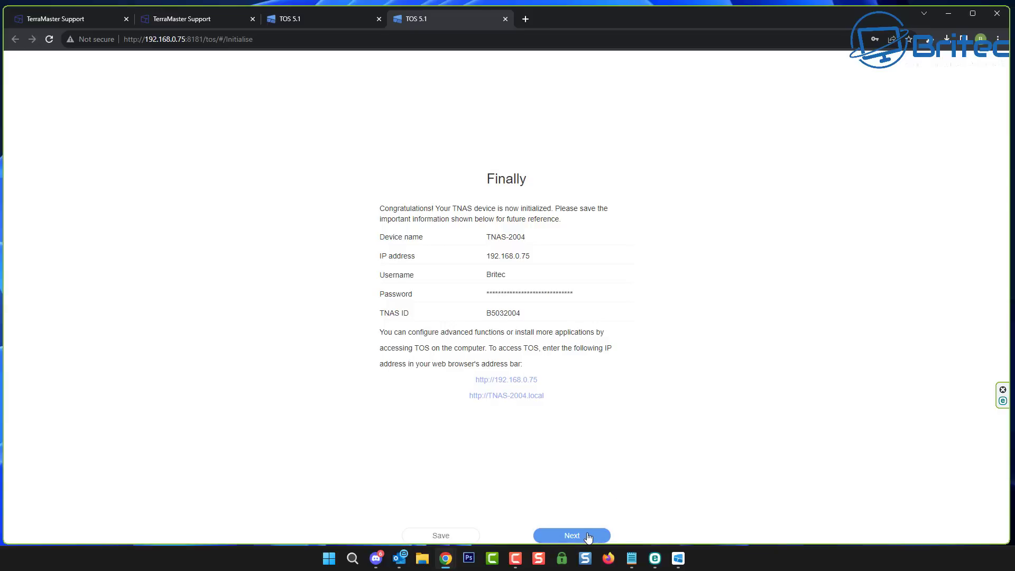
- Accept the TOS license agreement by ticking 'I have read and will abide' and confirming
left_click(588, 537)
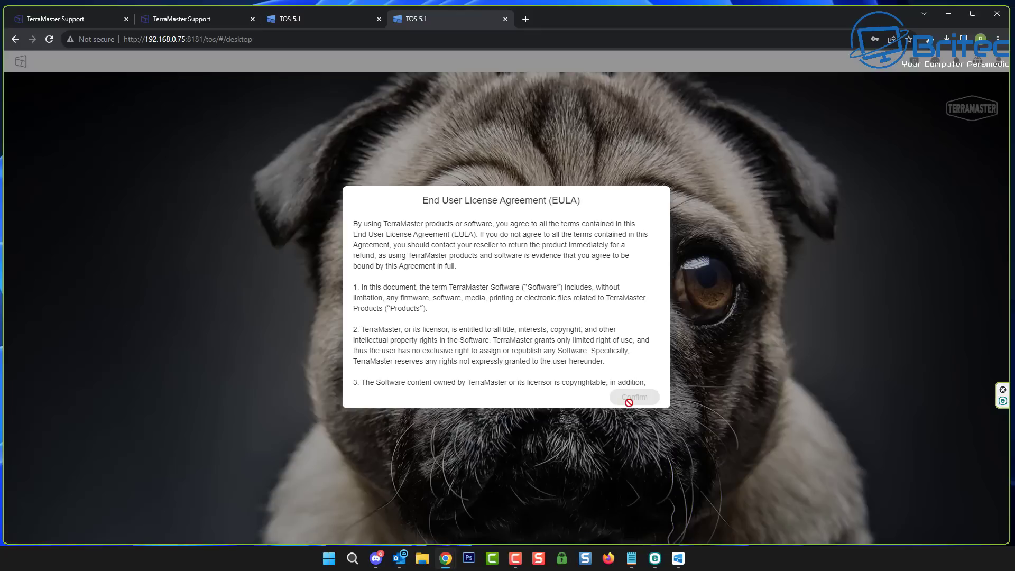
scroll(566, 334, "down", 2)
scroll(566, 335, "down", 10)
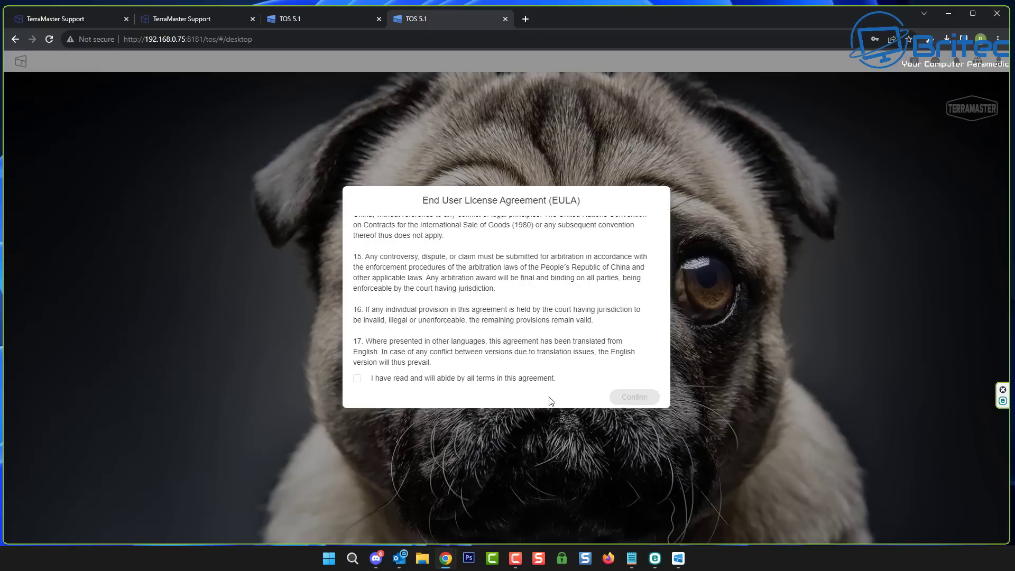
left_click(357, 379)
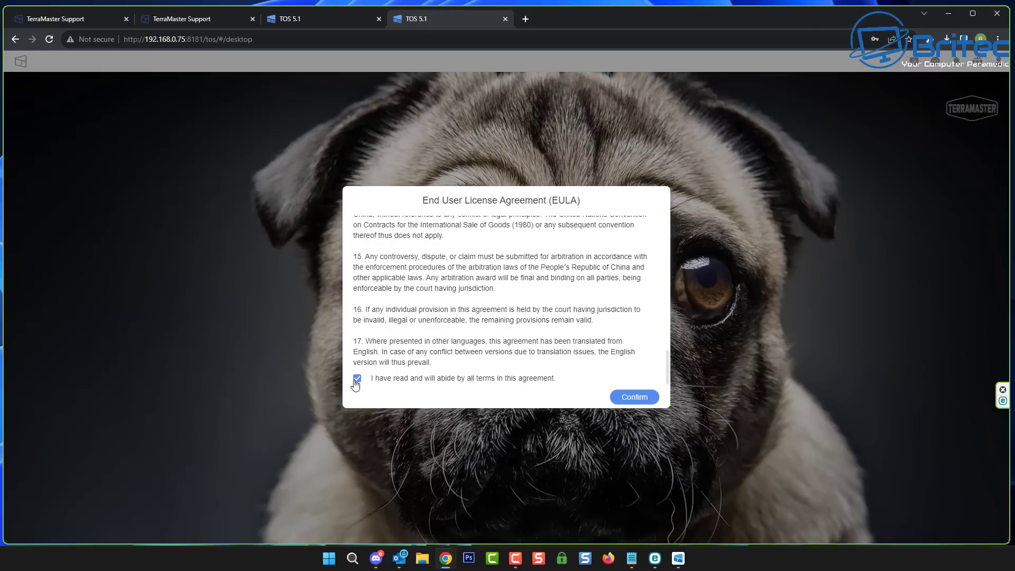
left_click(632, 398)
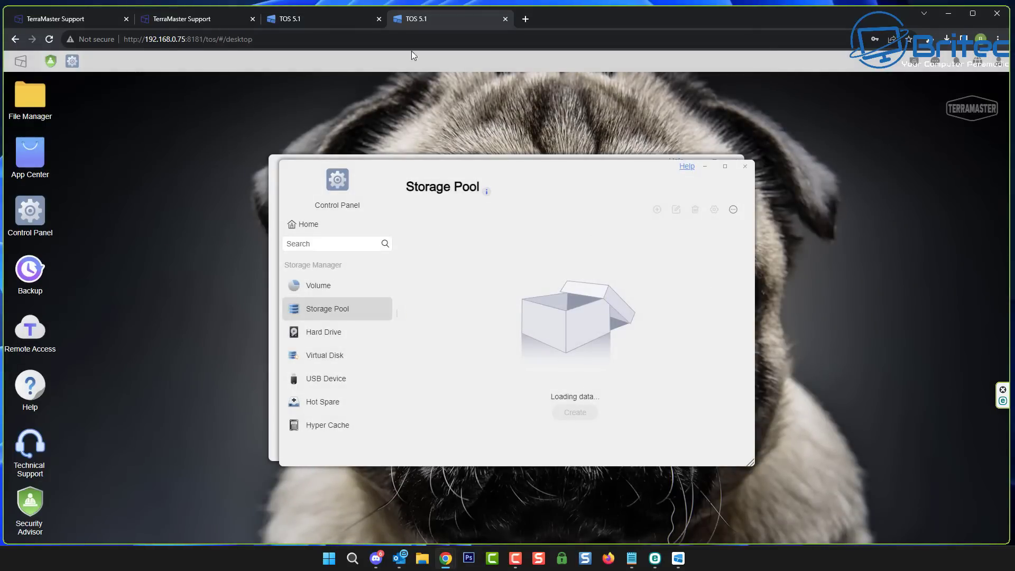
- Close the extra TOS 5.1 and TerraMaster Support browser tabs
left_click(378, 19)
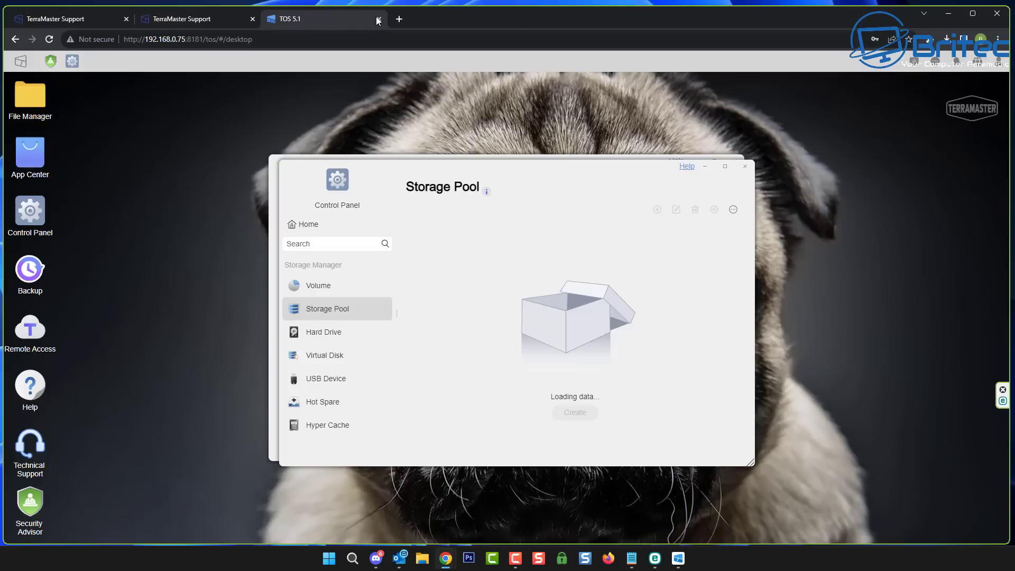
left_click(252, 19)
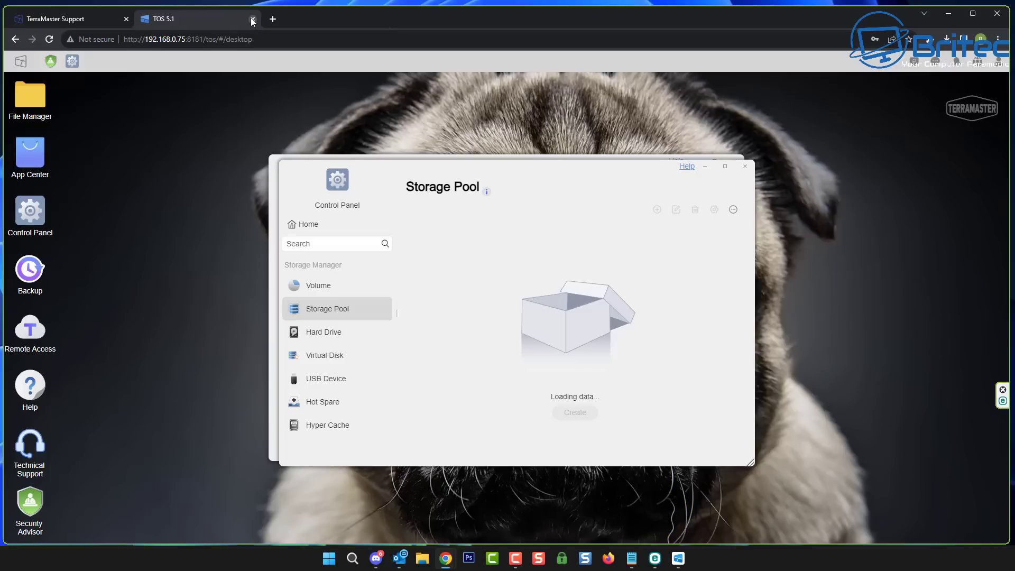
left_click(126, 20)
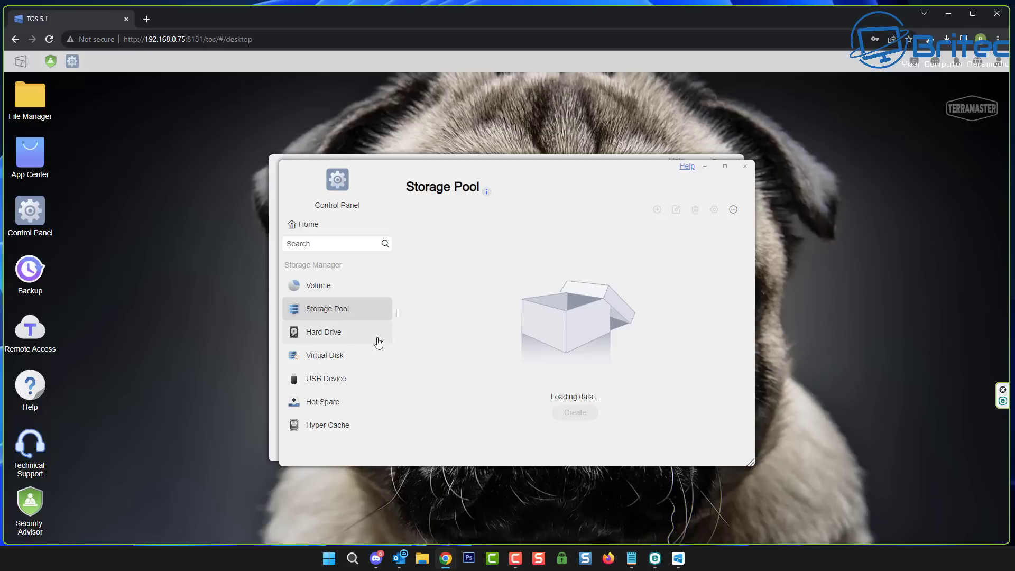
- Check Volume 1 (BTRFS, 1.81 TB) and the storage pools, then minimize Control Panel
left_click(312, 288)
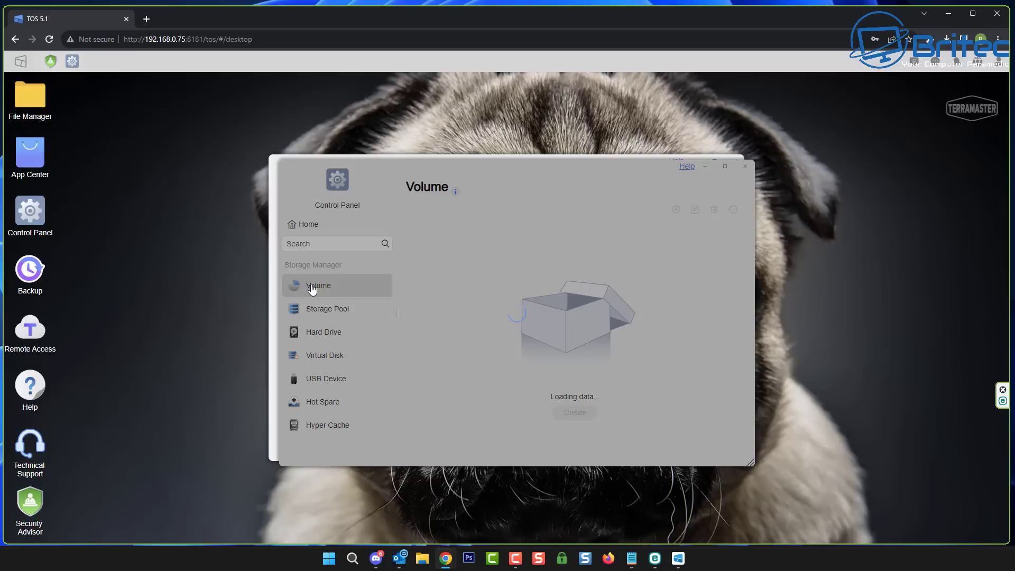
left_click(315, 310)
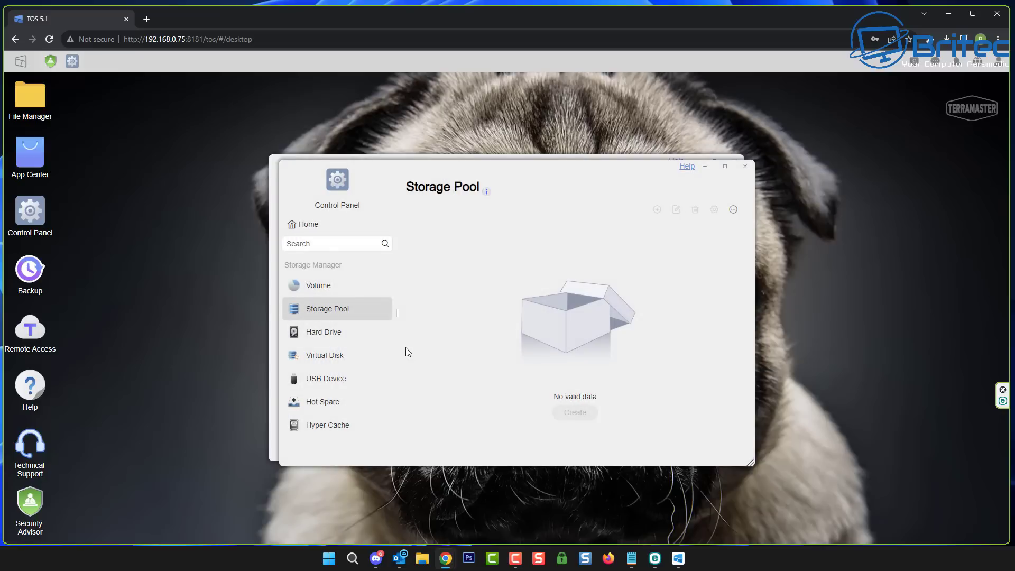
left_click(308, 288)
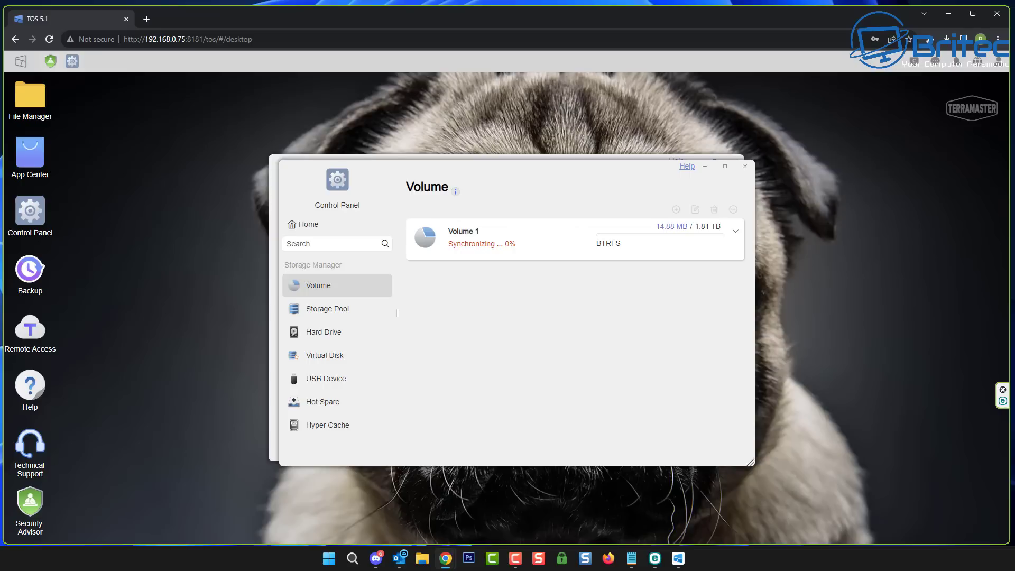
left_click(706, 167)
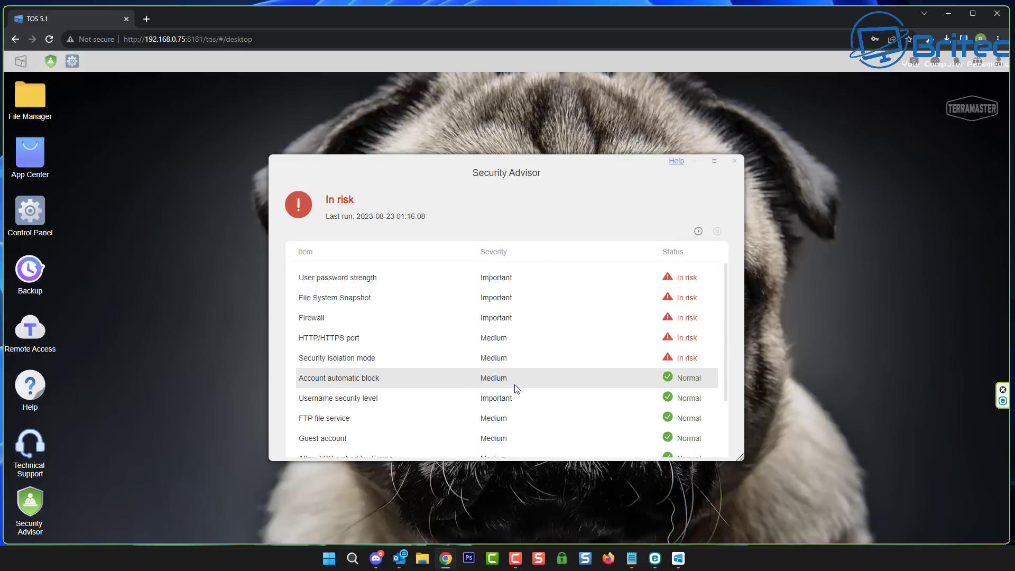
- Review the File System Snapshot risk details in Security Advisor, then minimize Security Advisor
scroll(621, 381, "down", 2)
scroll(623, 383, "up", 2)
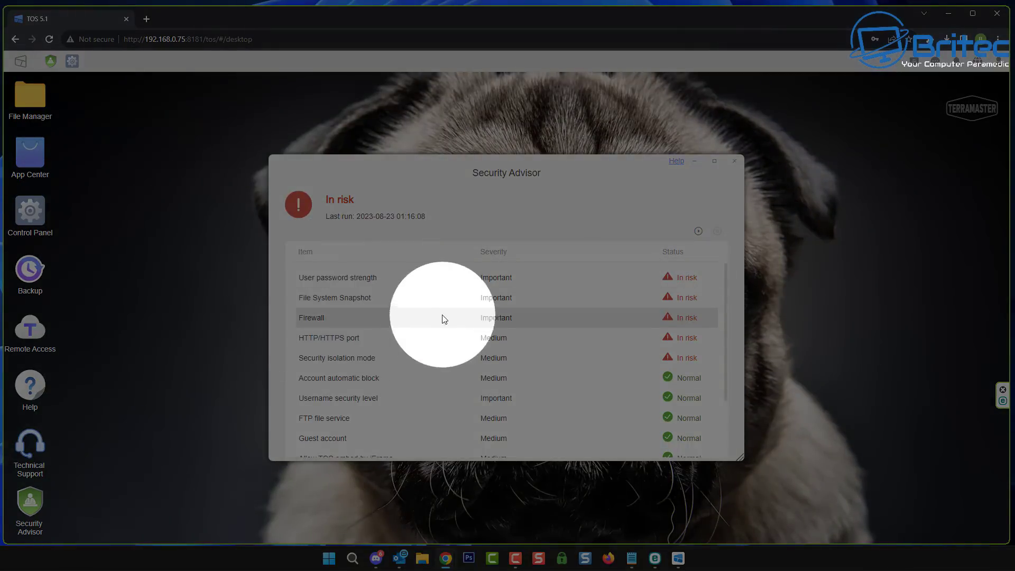
left_click(370, 298)
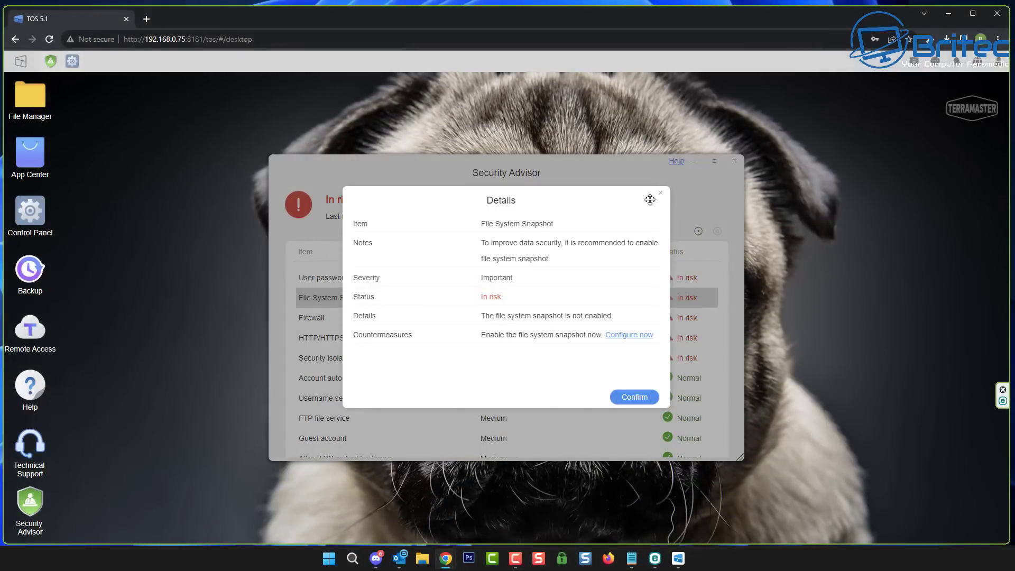
left_click(636, 397)
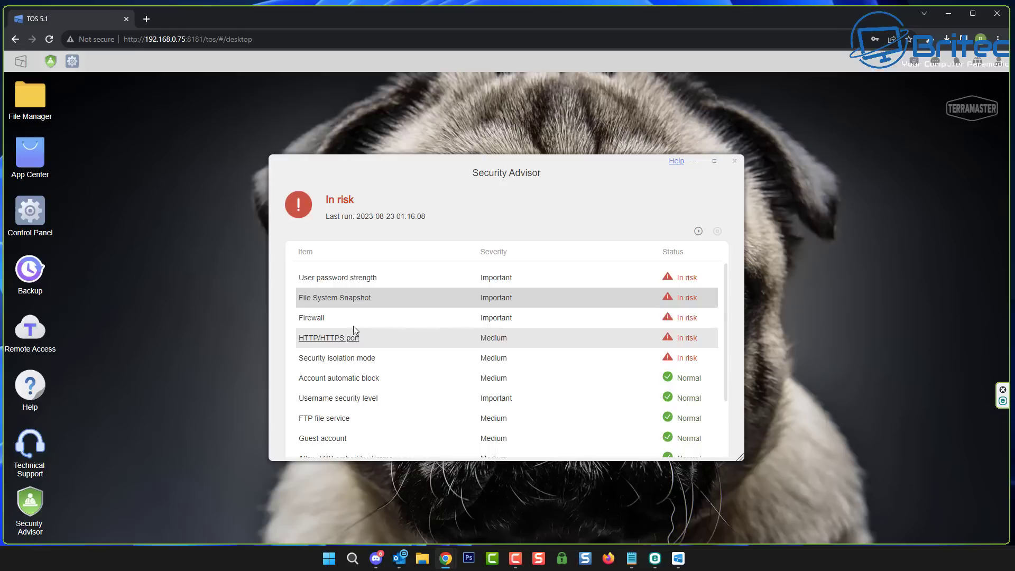
scroll(460, 381, "down", 2)
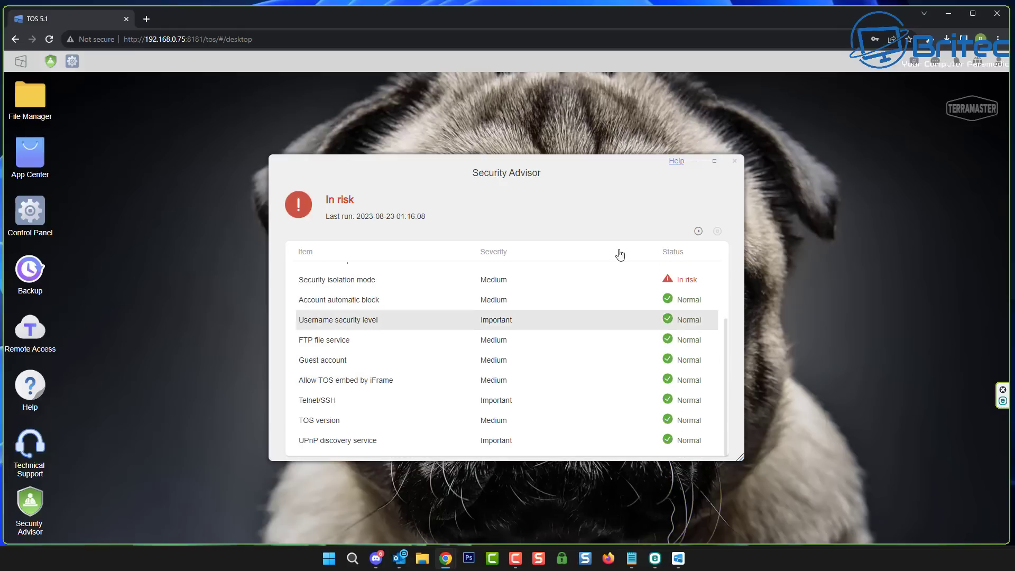
left_click(694, 162)
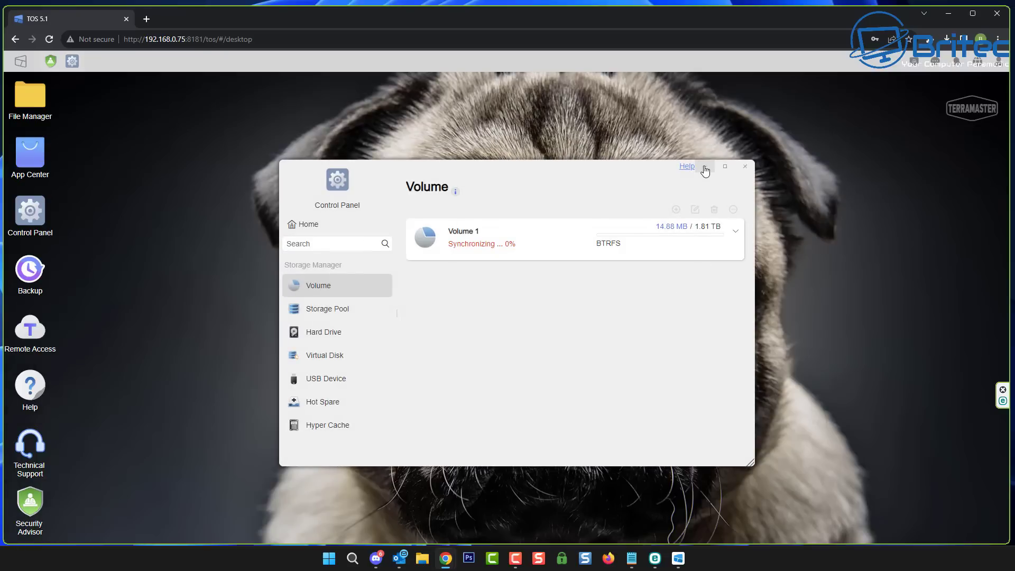
- Minimize Control Panel, open File Manager and App Center, and scroll Recommended down to Plex Media Server
left_click(704, 166)
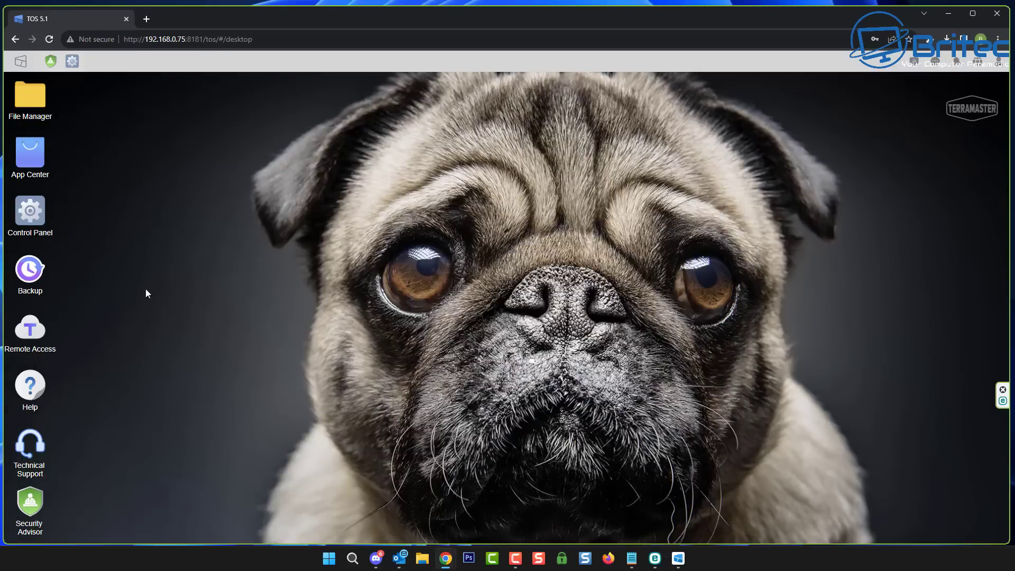
double_click(32, 106)
double_click(33, 161)
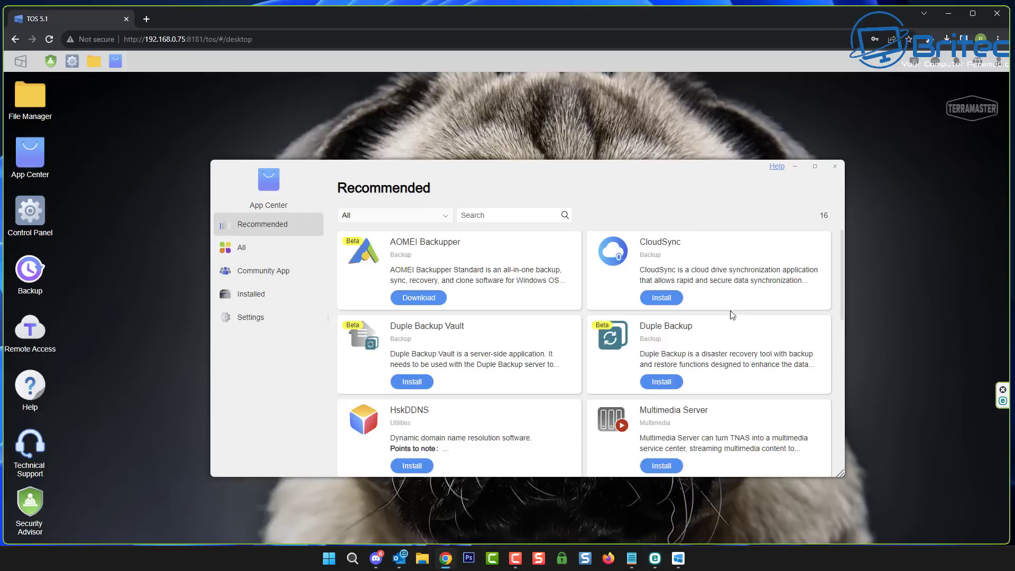
scroll(730, 349, "down", 1)
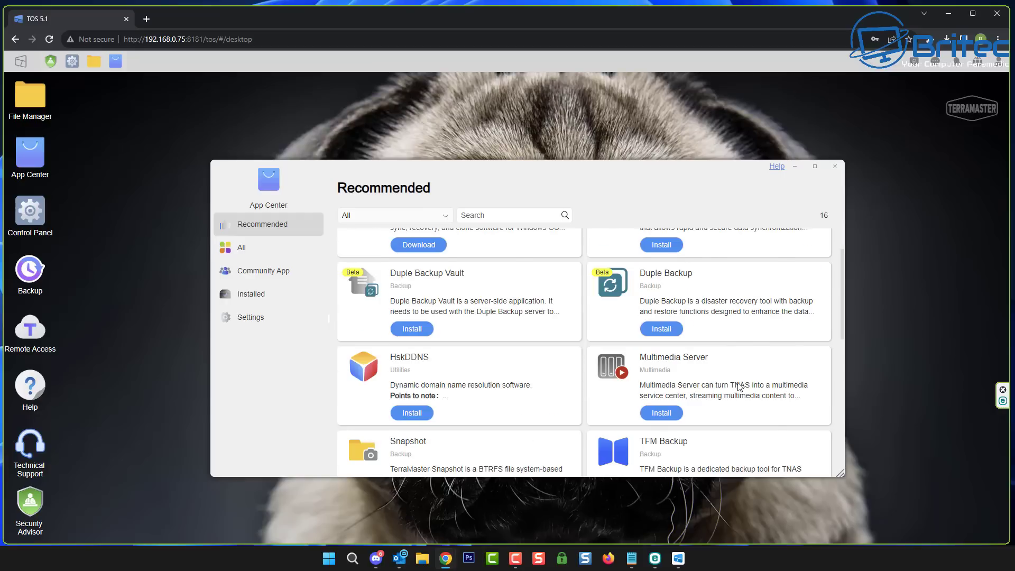
scroll(740, 386, "down", 2)
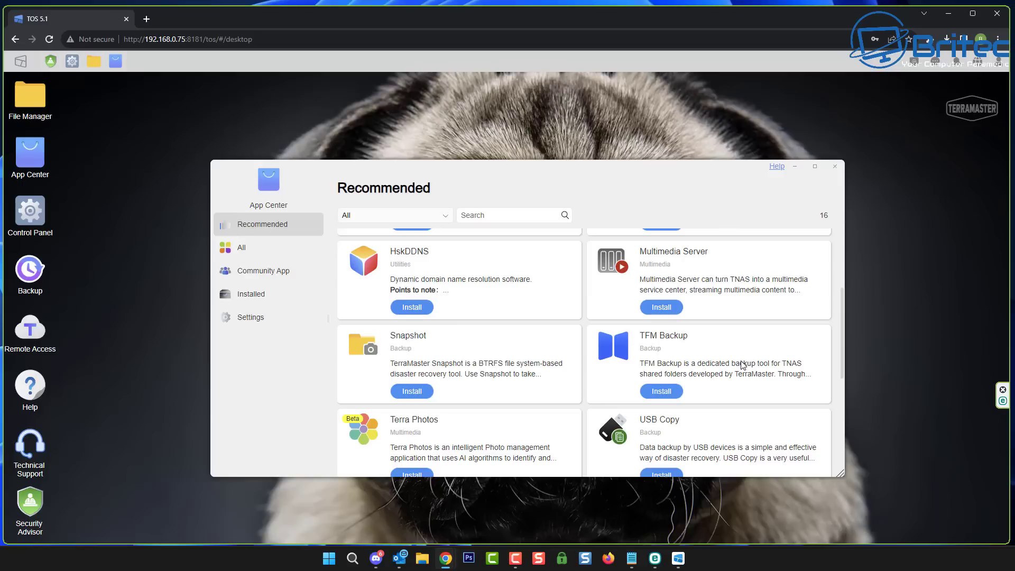
scroll(741, 365, "down", 1)
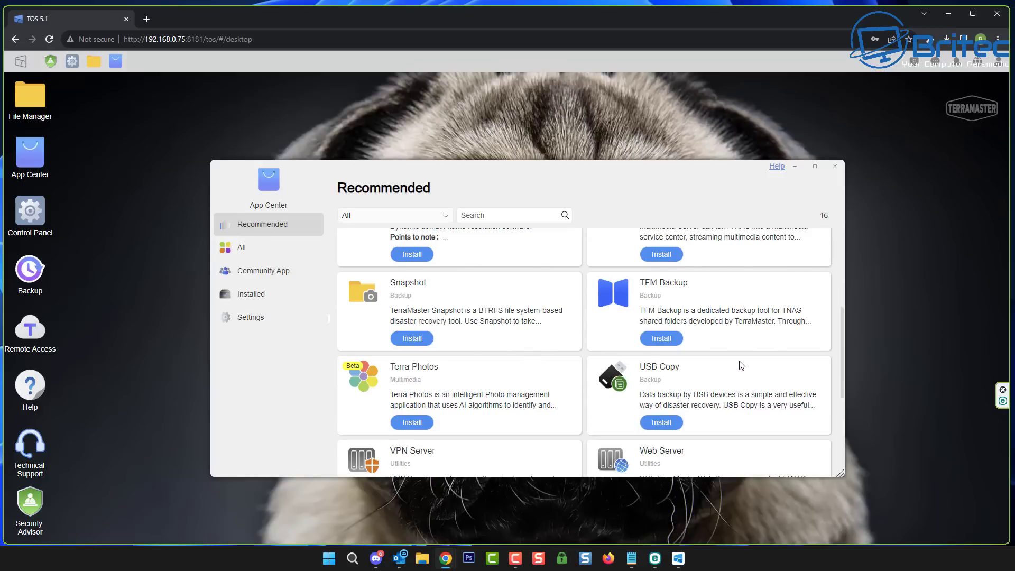
scroll(742, 366, "down", 1)
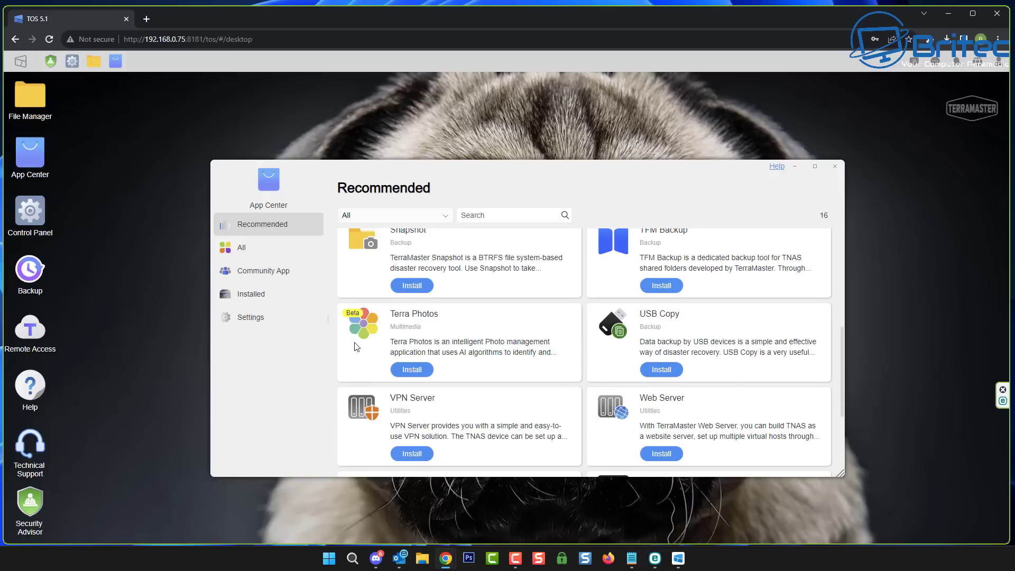
scroll(612, 364, "down", 3)
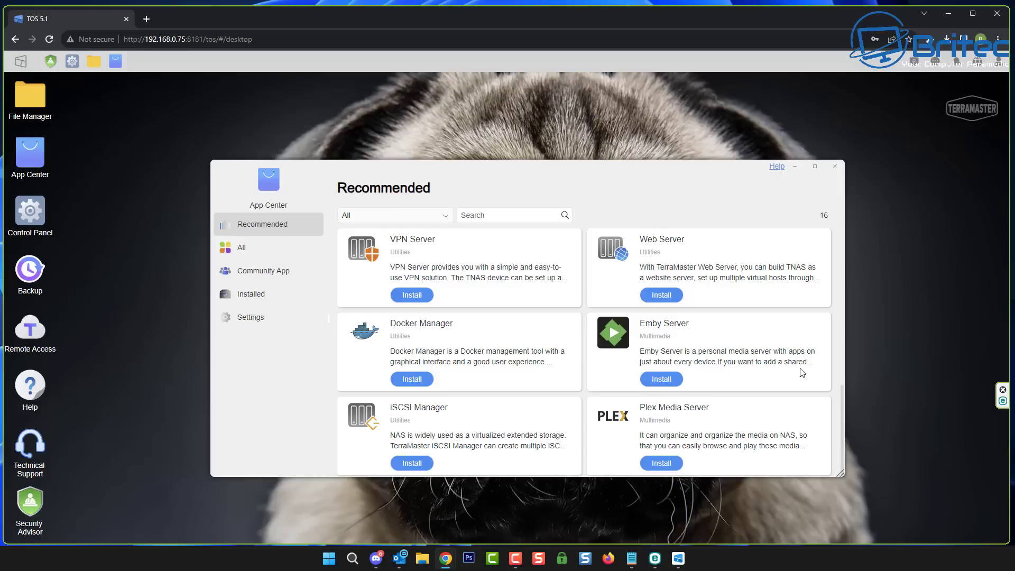
scroll(828, 379, "down", 1)
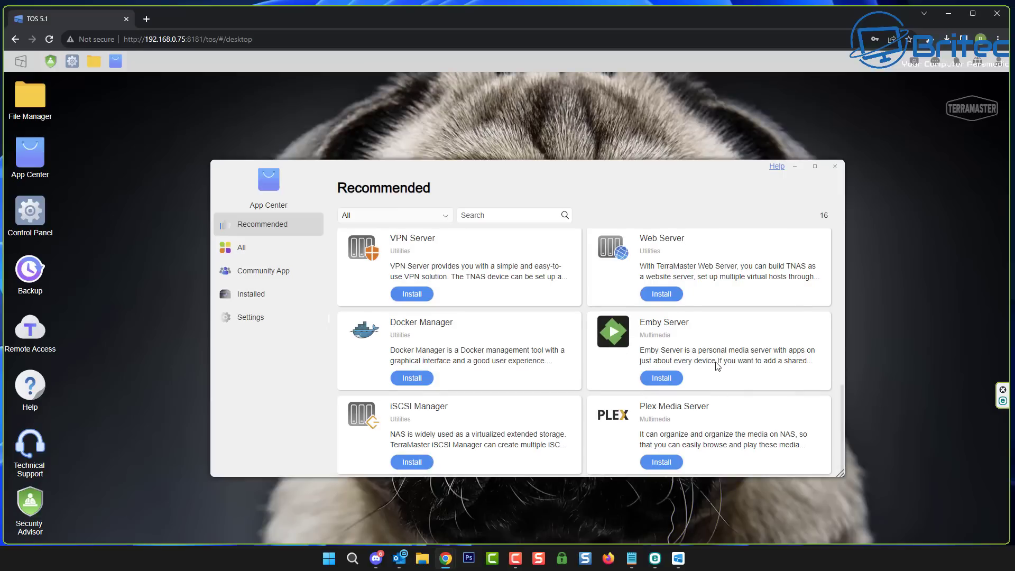
- Agree to the Community App terms, browse the 109 apps on tmnascommunity.eu, then return to TOS
left_click(268, 274)
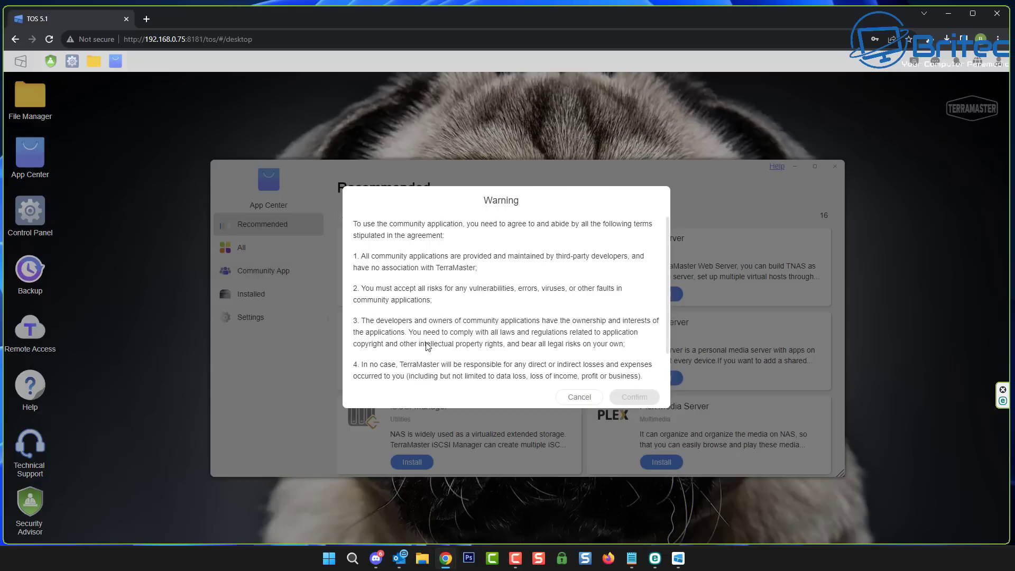
scroll(428, 346, "down", 1)
left_click(376, 385)
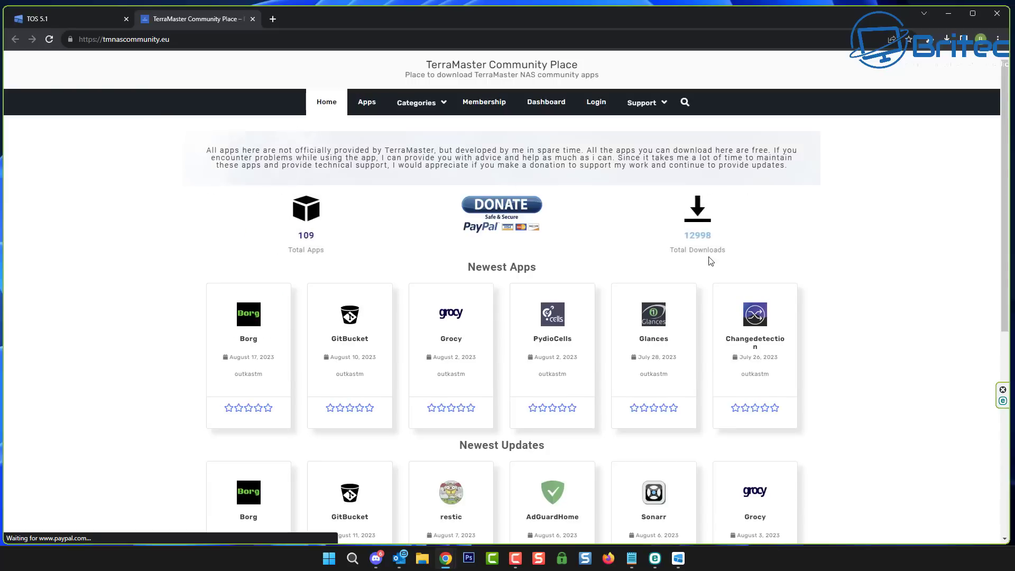
scroll(830, 268, "down", 1)
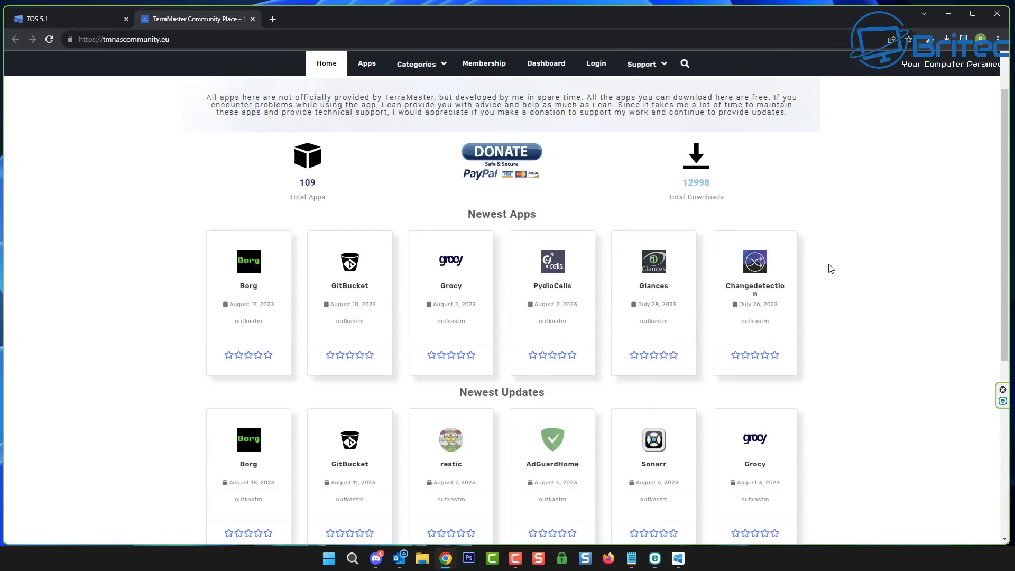
scroll(825, 270, "down", 1)
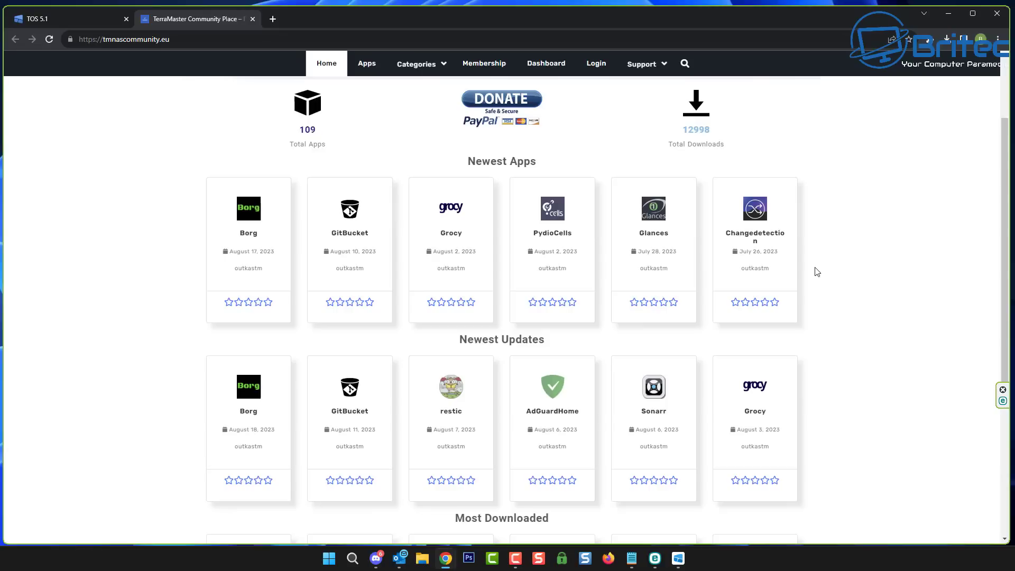
scroll(817, 272, "down", 5)
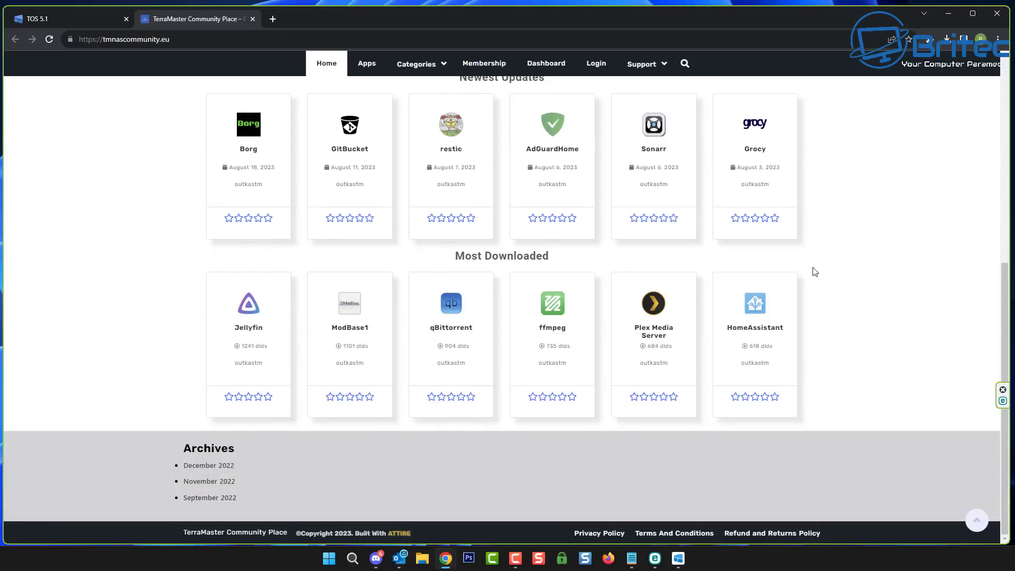
scroll(815, 272, "up", 10)
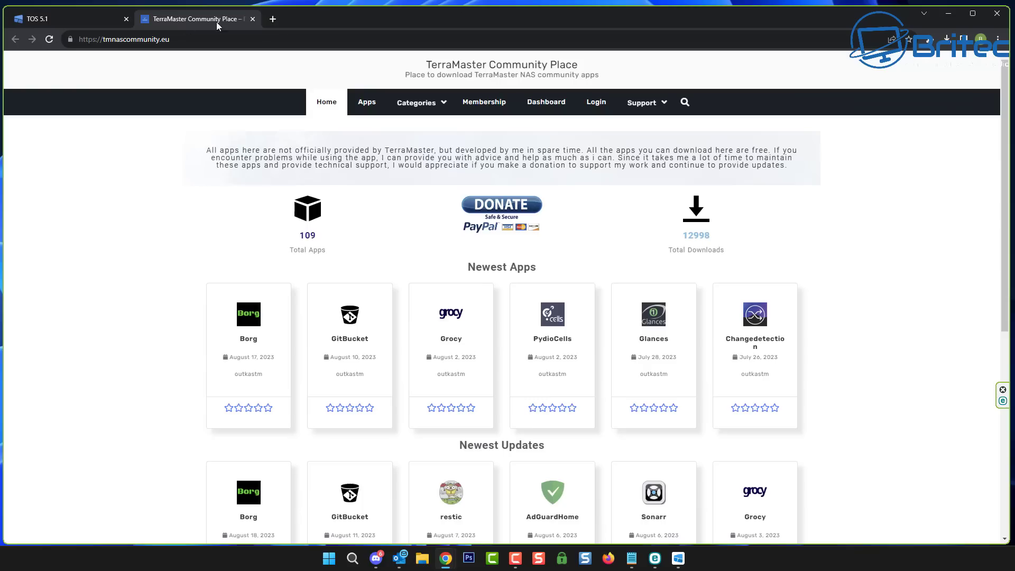
left_click(66, 19)
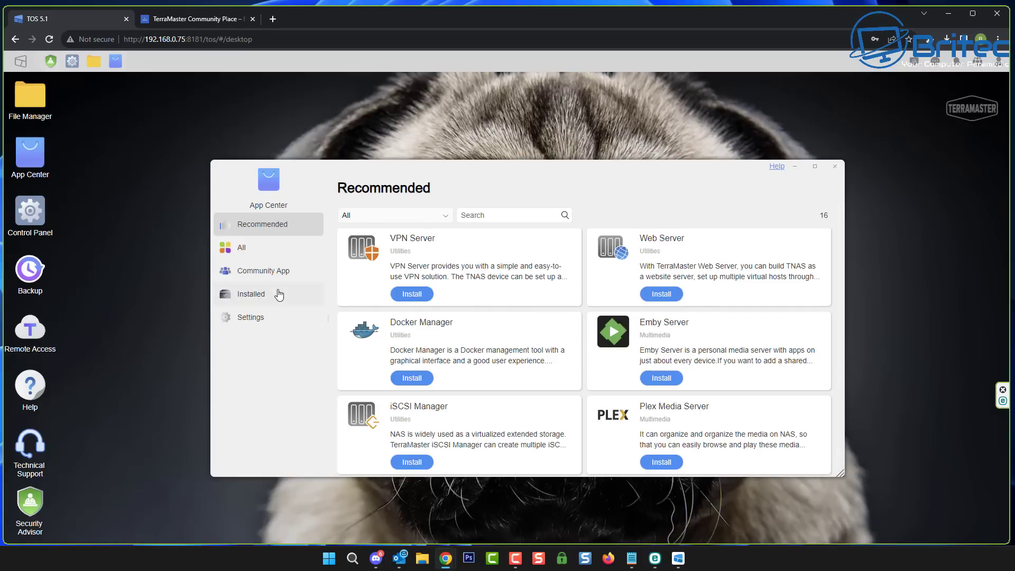
- Show all 41 App Center apps and scroll to the bottom of the list
left_click(251, 254)
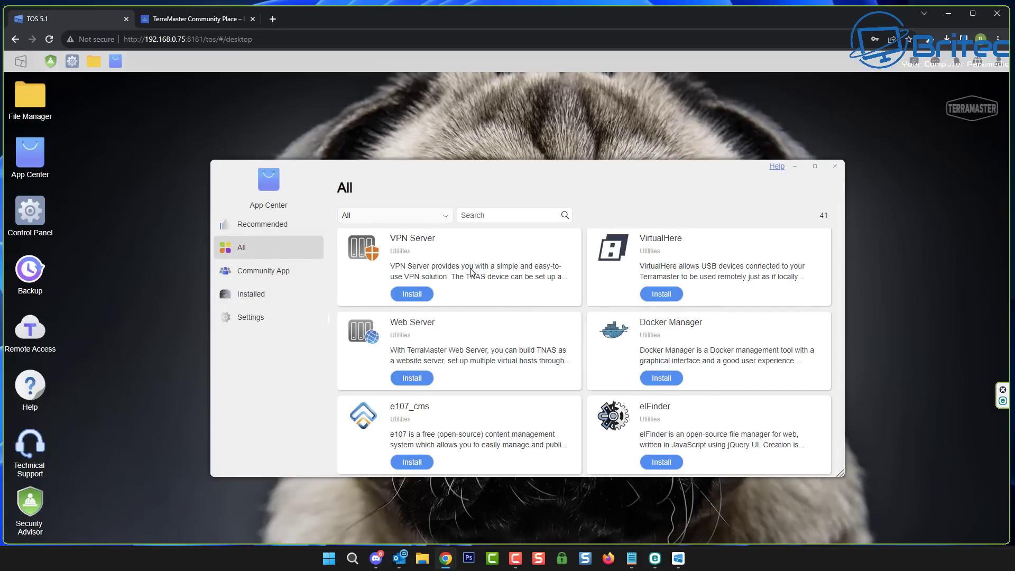
scroll(783, 311, "down", 1)
scroll(783, 312, "down", 15)
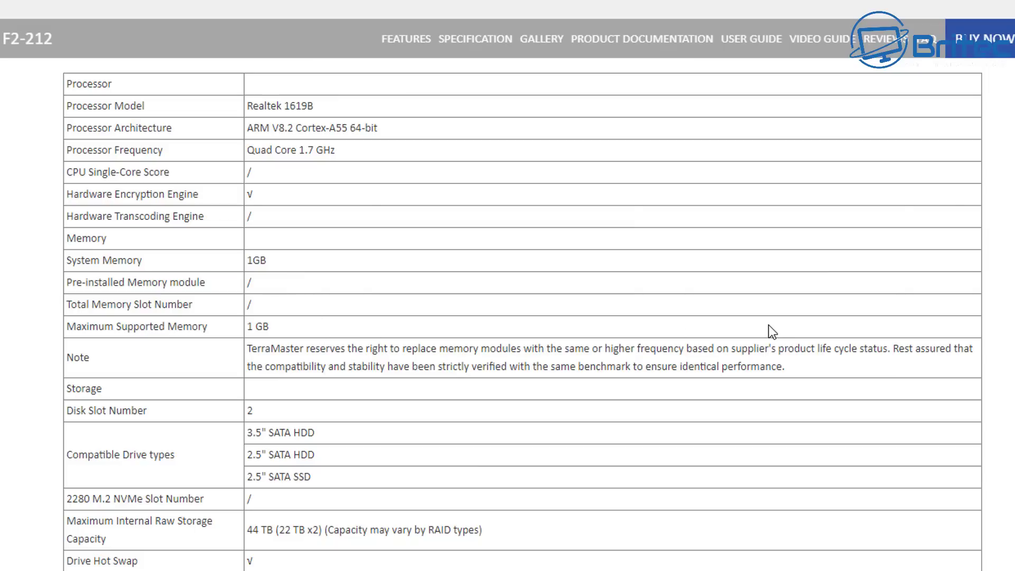
- Scroll through the F2-212 specification table from processor and memory down to power and temperature
scroll(769, 325, "down", 3)
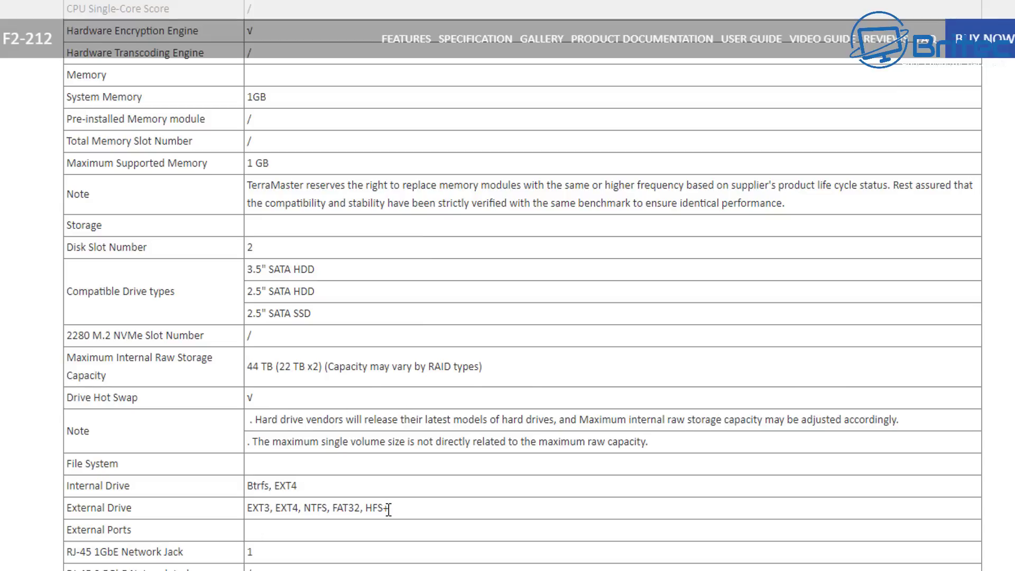
scroll(389, 509, "down", 5)
scroll(388, 509, "down", 5)
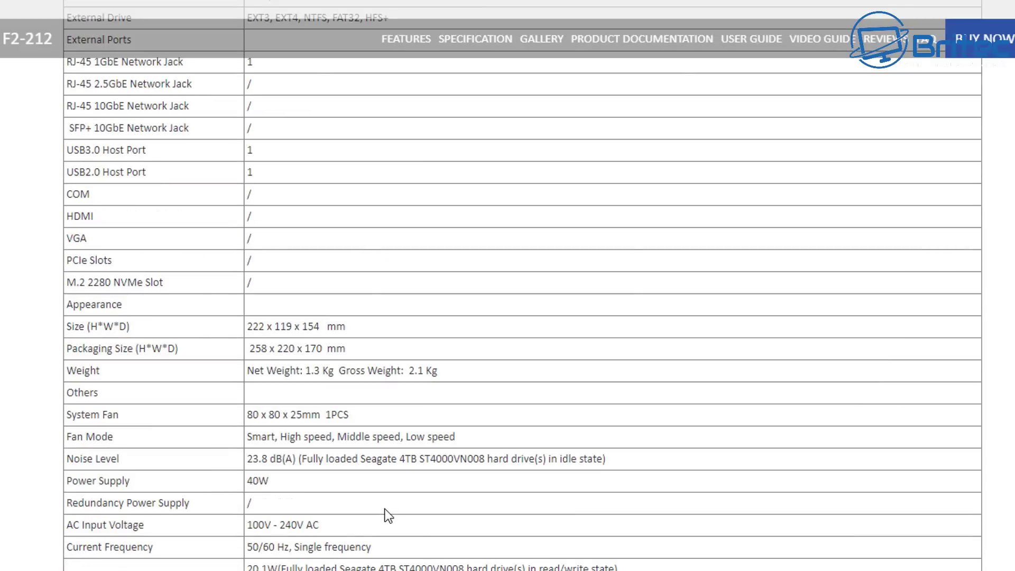
scroll(389, 515, "down", 3)
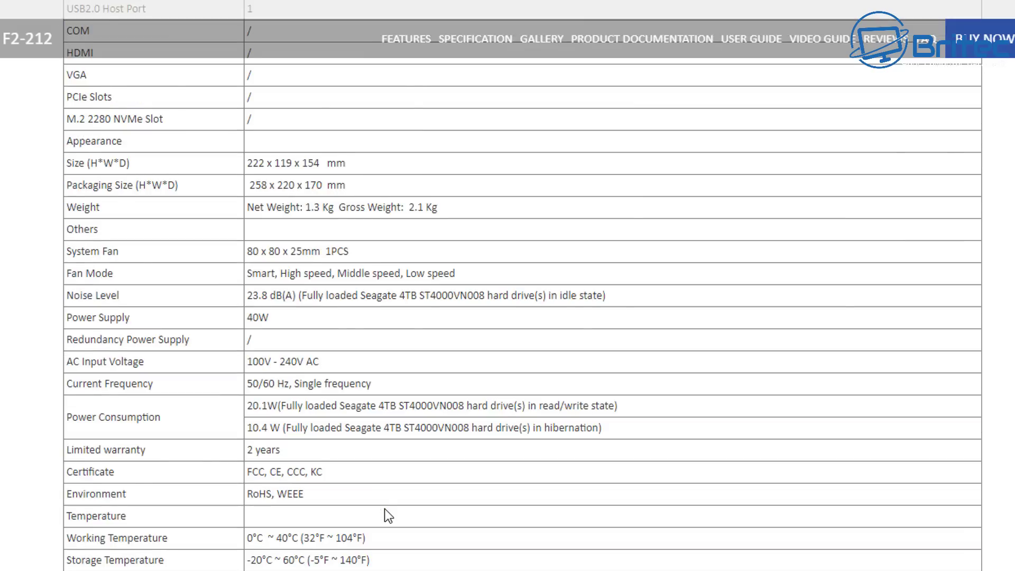
scroll(388, 515, "down", 3)
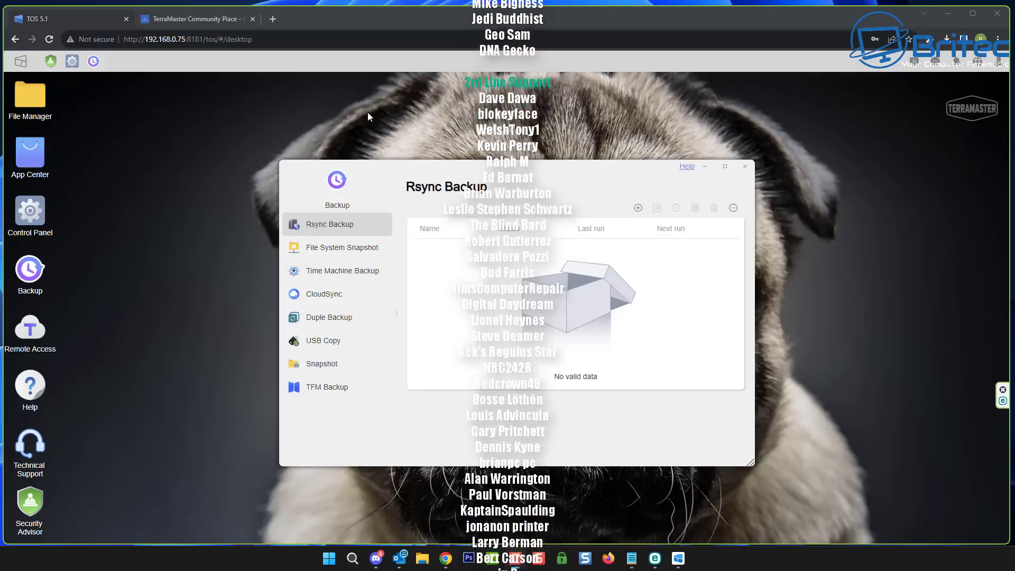
- Browse File System Snapshot, Time Machine Backup, CloudSync, then Duple Backup (Beta) version 0.1.32
left_click(343, 256)
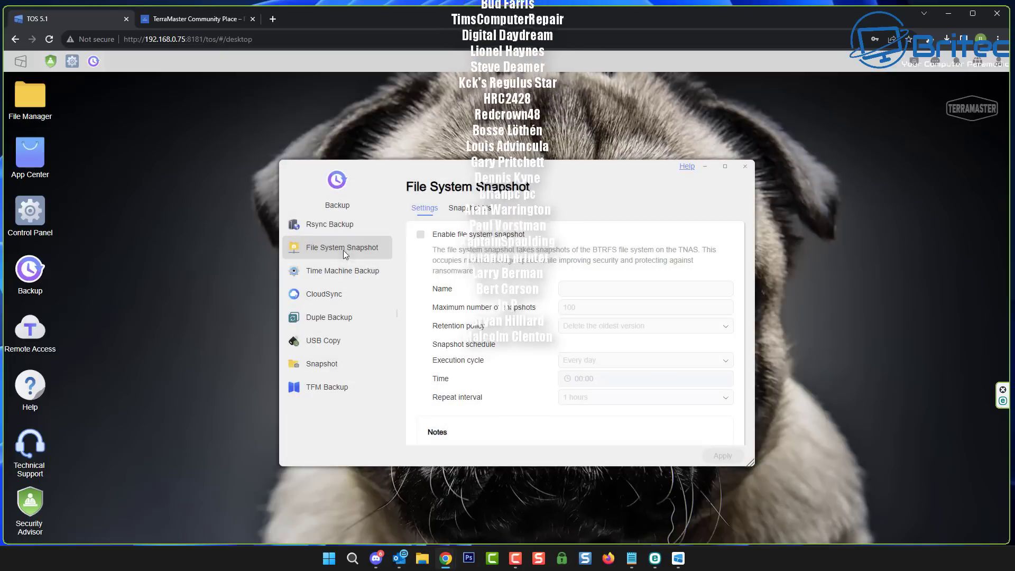
left_click(338, 270)
left_click(334, 293)
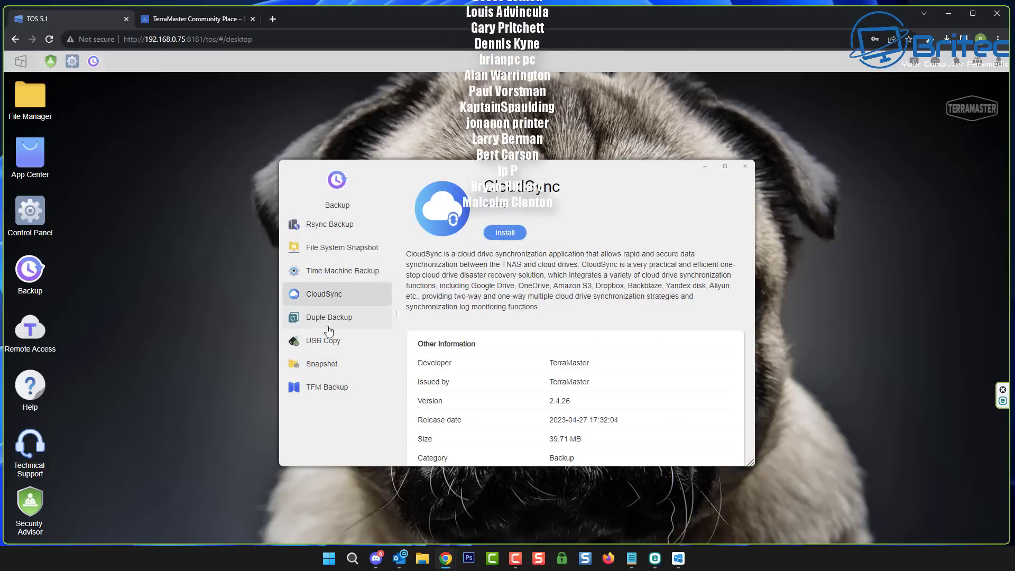
left_click(327, 322)
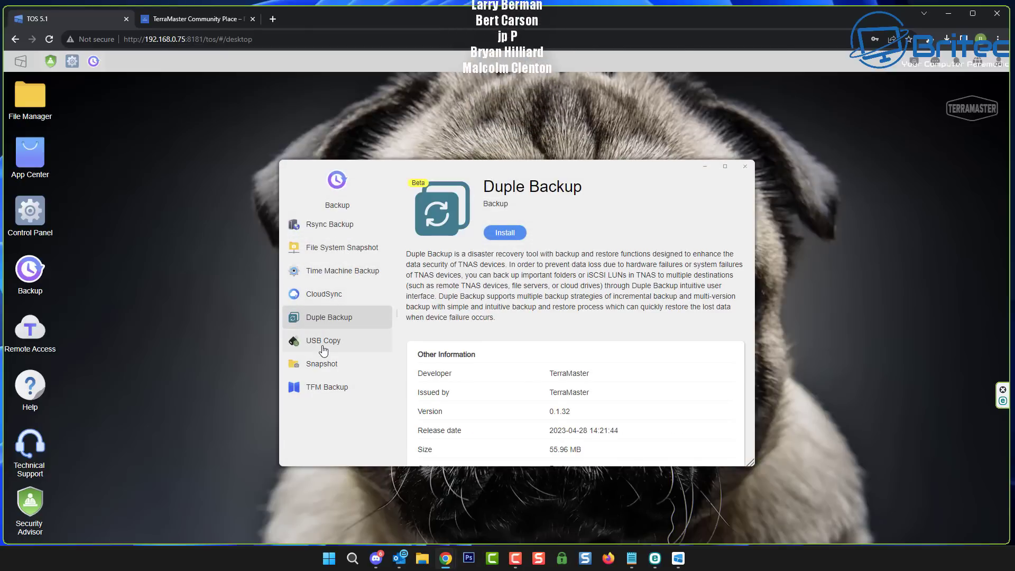